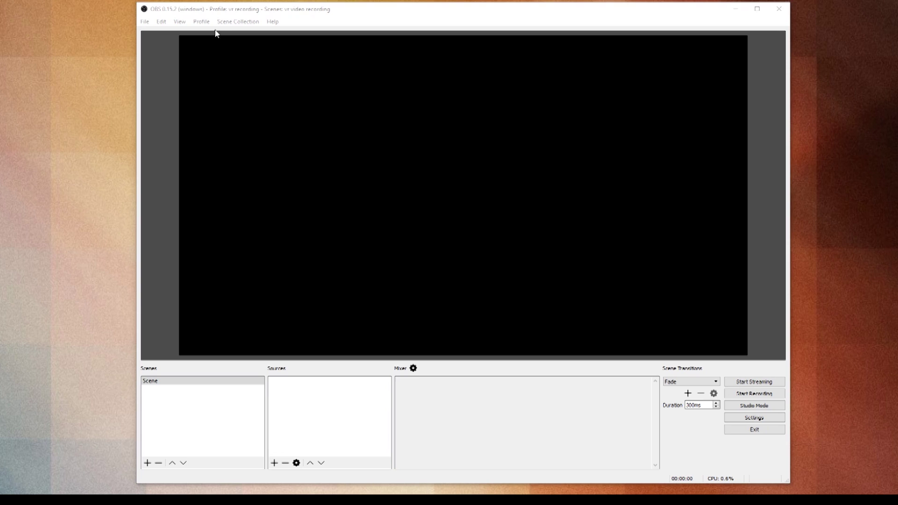
- Create a new profile named 'vr happy times' and make it the active profile
{"action": "left_click", "coordinate": [201, 22]}
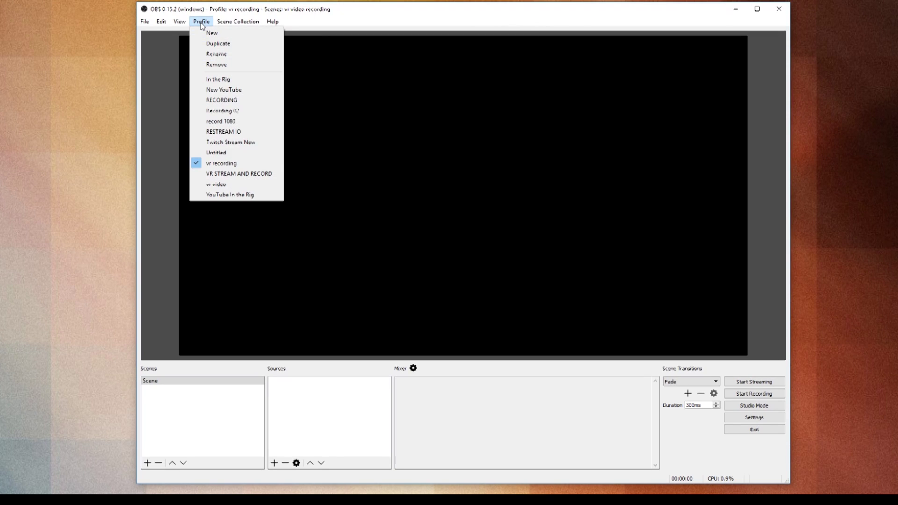
{"action": "left_click", "coordinate": [210, 33]}
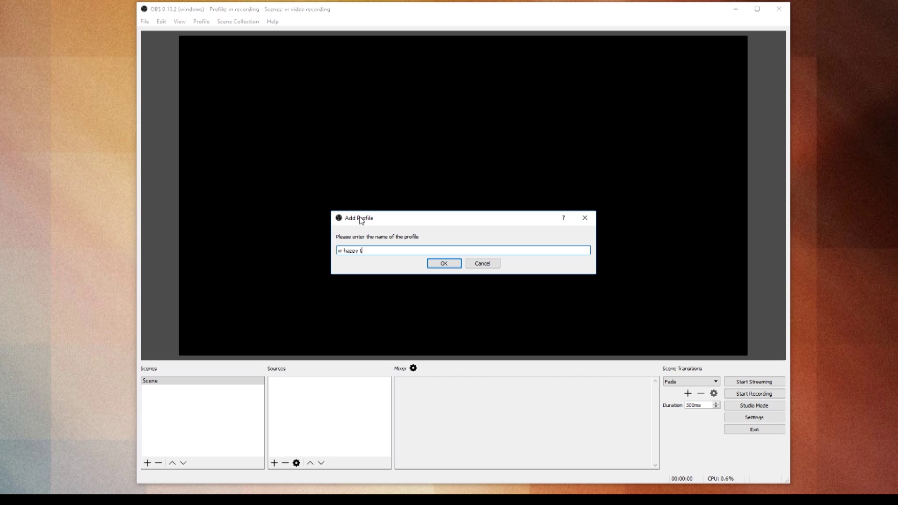
{"action": "left_click", "coordinate": [445, 263]}
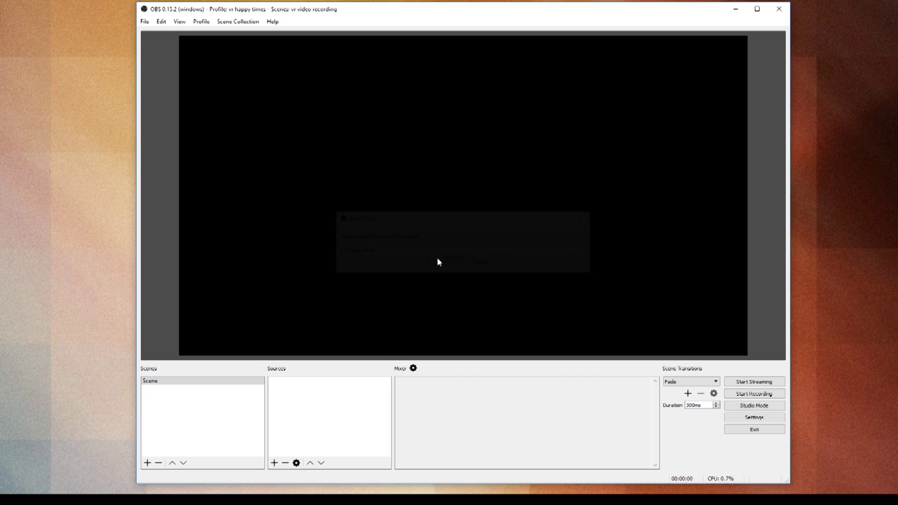
{"action": "left_click", "coordinate": [145, 22]}
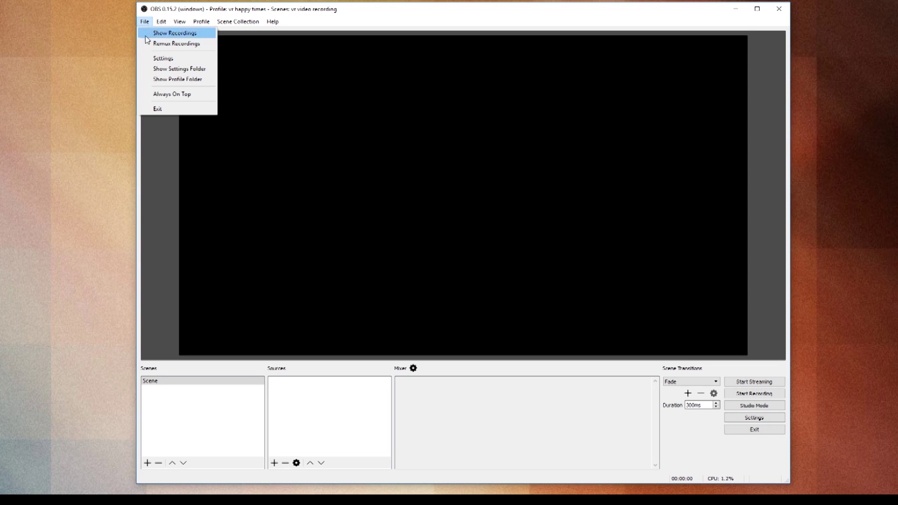
- Switch the output mode to Advanced and set the recording format to mp4
{"action": "left_click", "coordinate": [154, 59]}
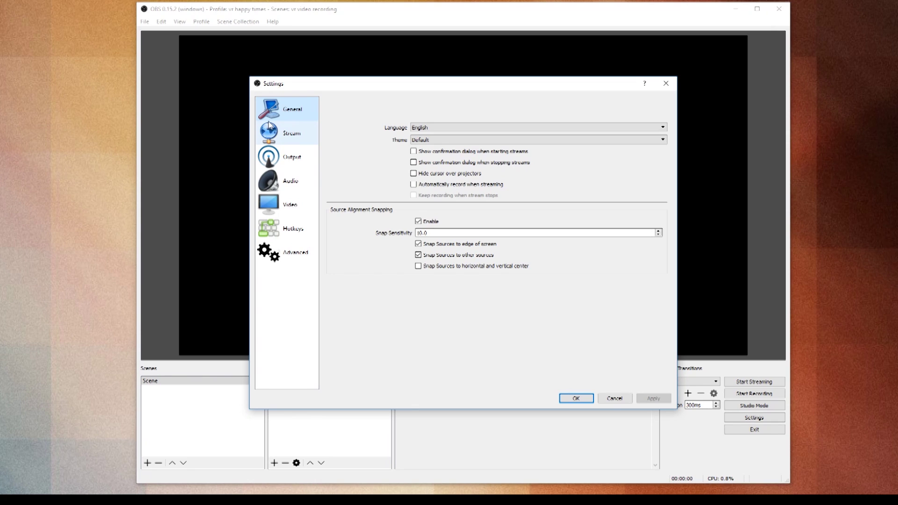
{"action": "left_click", "coordinate": [276, 157]}
{"action": "double_click", "coordinate": [450, 137]}
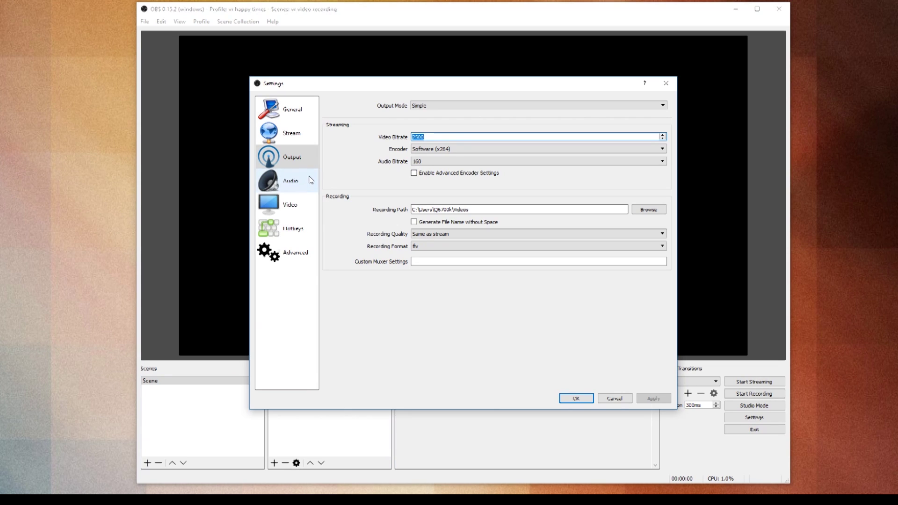
{"action": "left_click", "coordinate": [428, 107]}
{"action": "left_click", "coordinate": [420, 119]}
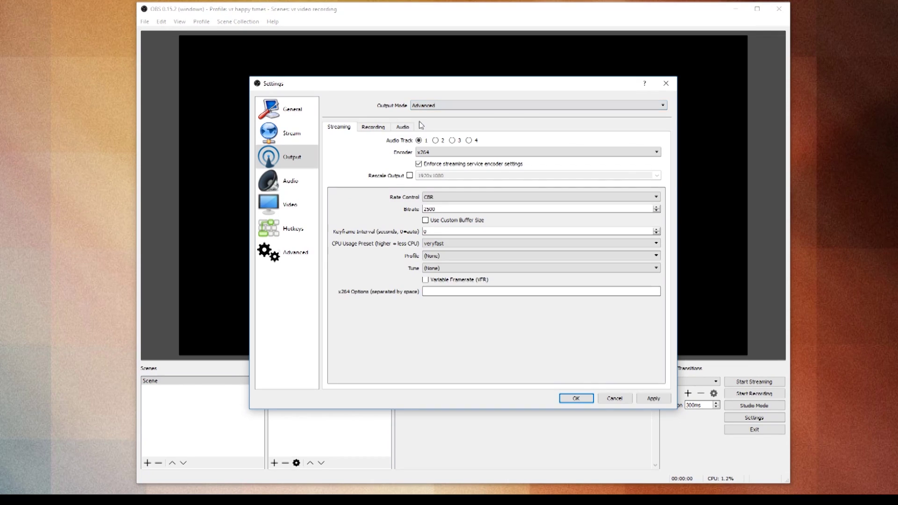
{"action": "left_click", "coordinate": [372, 130]}
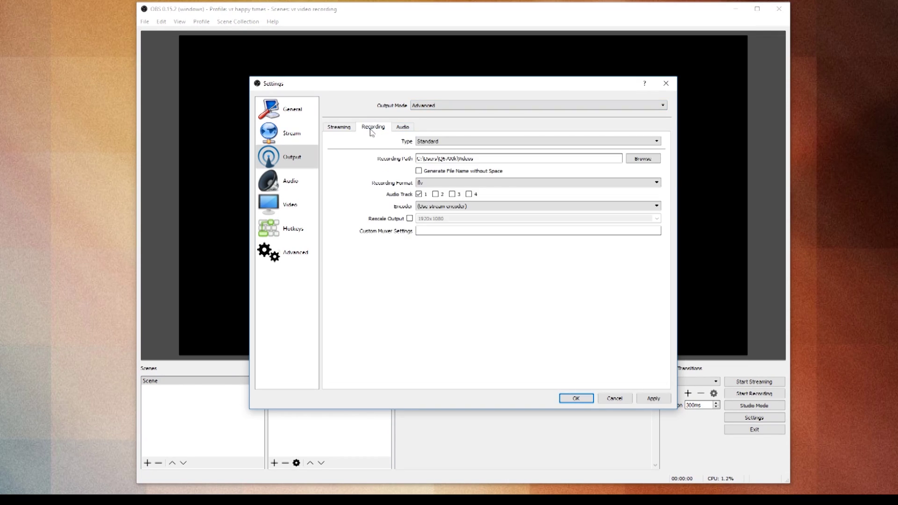
{"action": "left_click", "coordinate": [461, 183]}
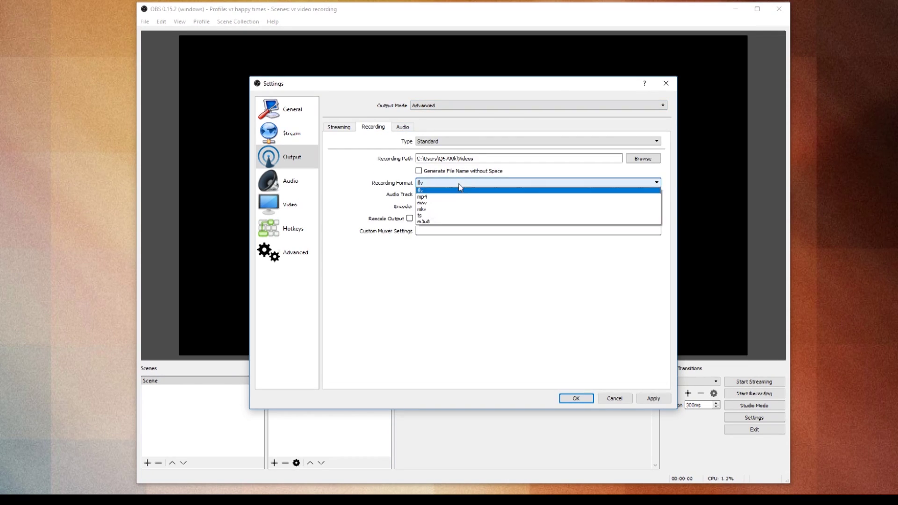
{"action": "left_click", "coordinate": [450, 197]}
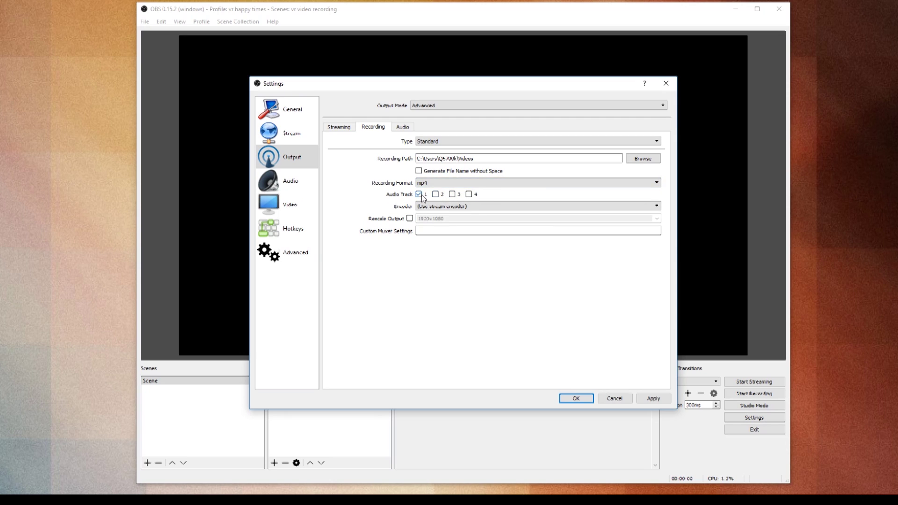
{"action": "left_click", "coordinate": [643, 159]}
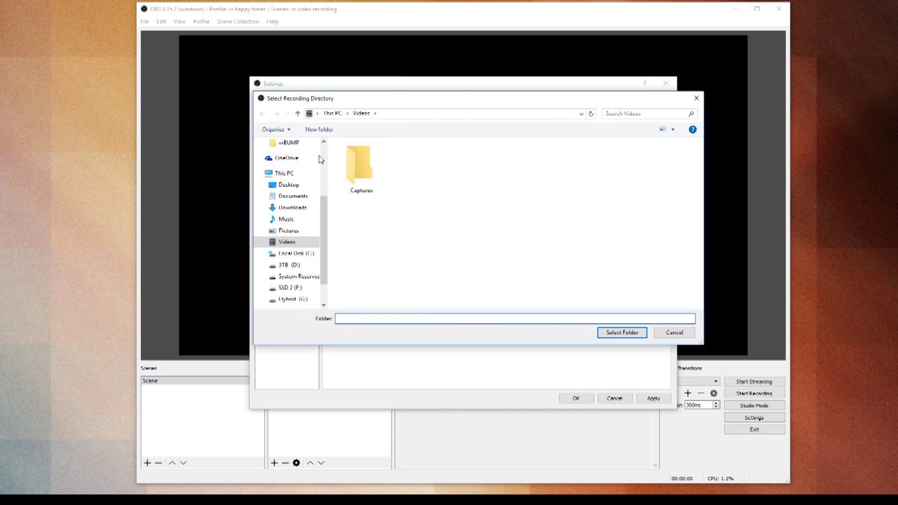
- Set the recording path to the Desktop folder
{"action": "left_click", "coordinate": [289, 185]}
{"action": "left_click", "coordinate": [623, 333]}
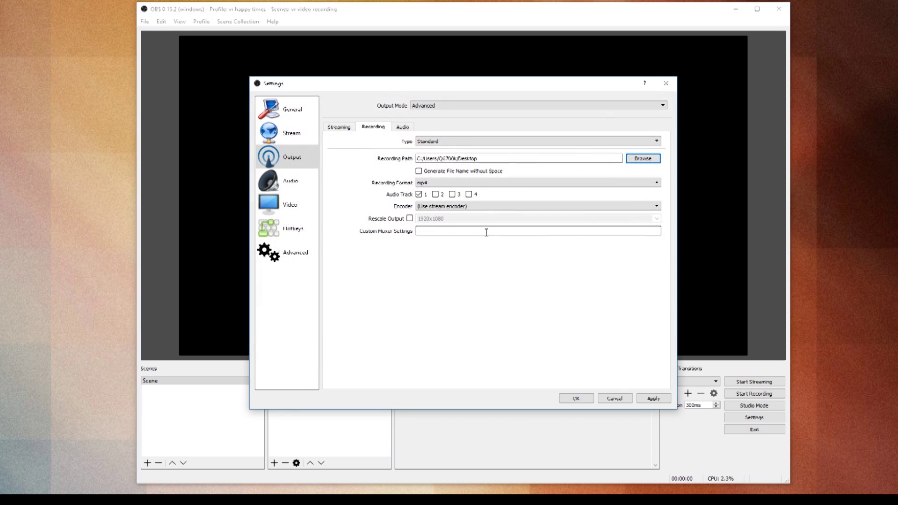
{"action": "left_click", "coordinate": [434, 207]}
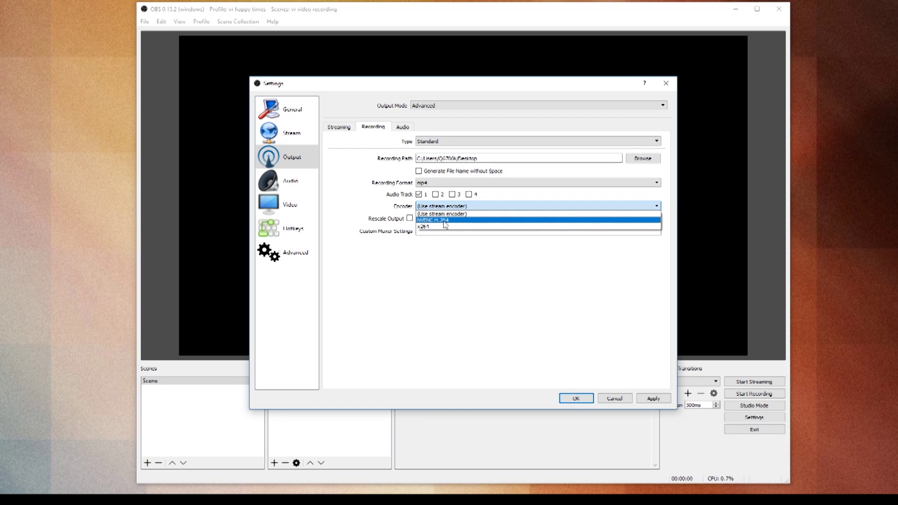
- Set the recording encoder to x264, leaving rescaling off and rate control at CBR
{"action": "left_click", "coordinate": [443, 227]}
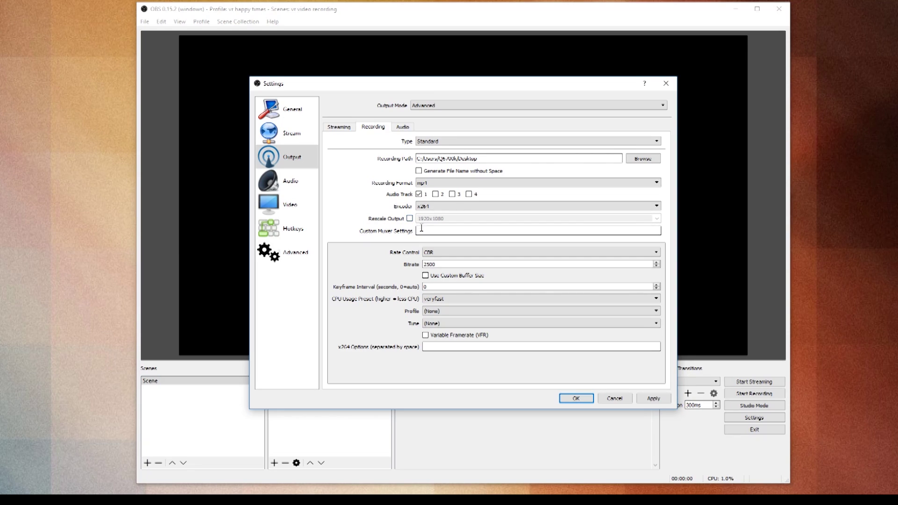
{"action": "left_click", "coordinate": [410, 219]}
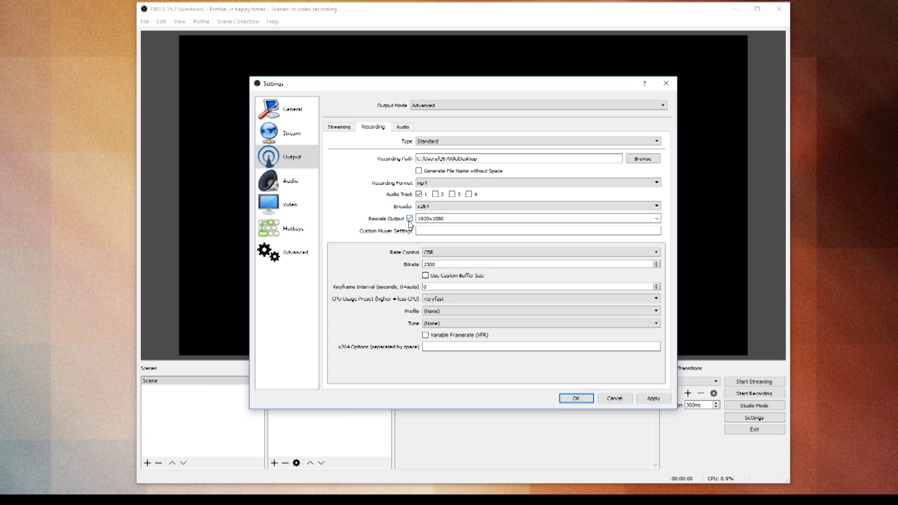
{"action": "left_click", "coordinate": [410, 219]}
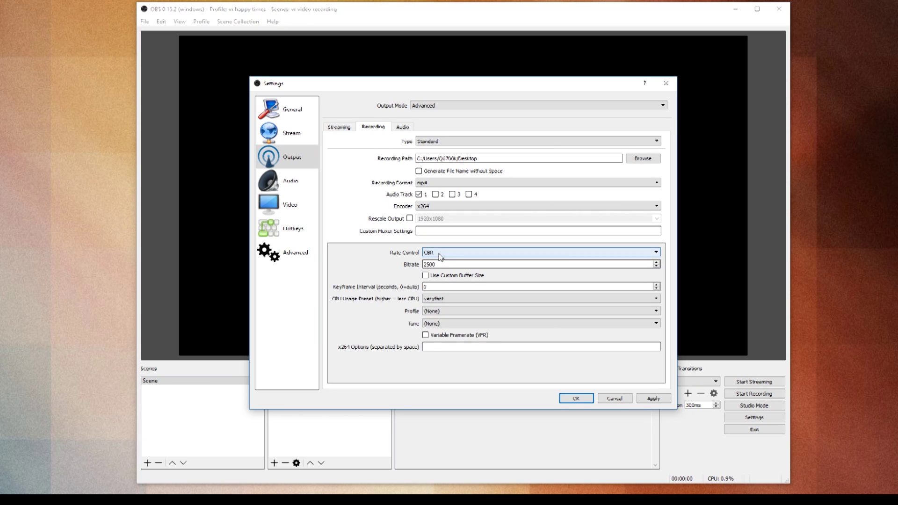
{"action": "left_click", "coordinate": [453, 255]}
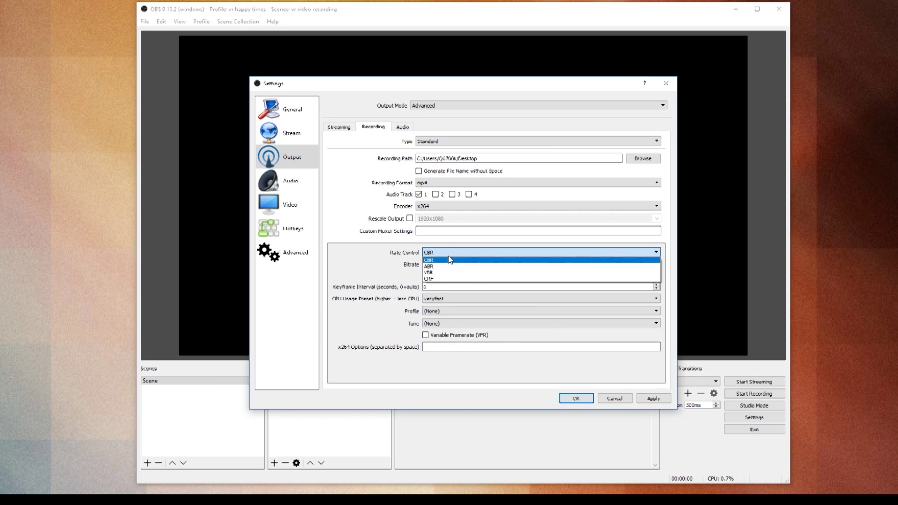
{"action": "left_click", "coordinate": [429, 261]}
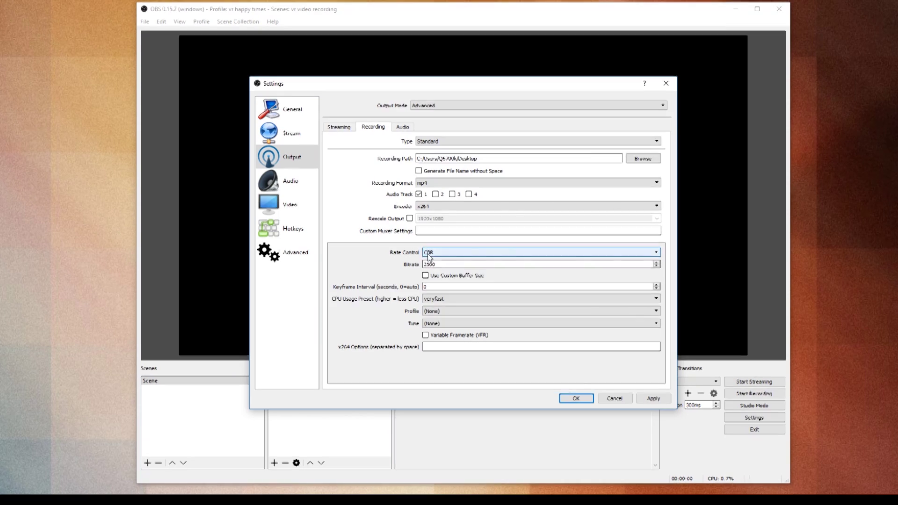
{"action": "left_click_drag", "start_coordinate": [438, 265], "coordinate": [419, 268]}
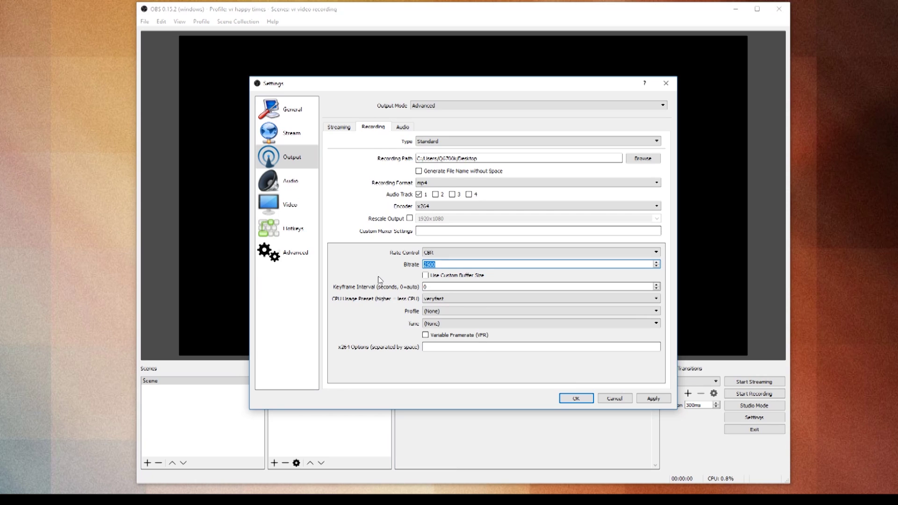
- Set recording bitrate to 18000 and keyframe interval to 2, keeping the veryfast preset
{"action": "type", "text": "18000"}
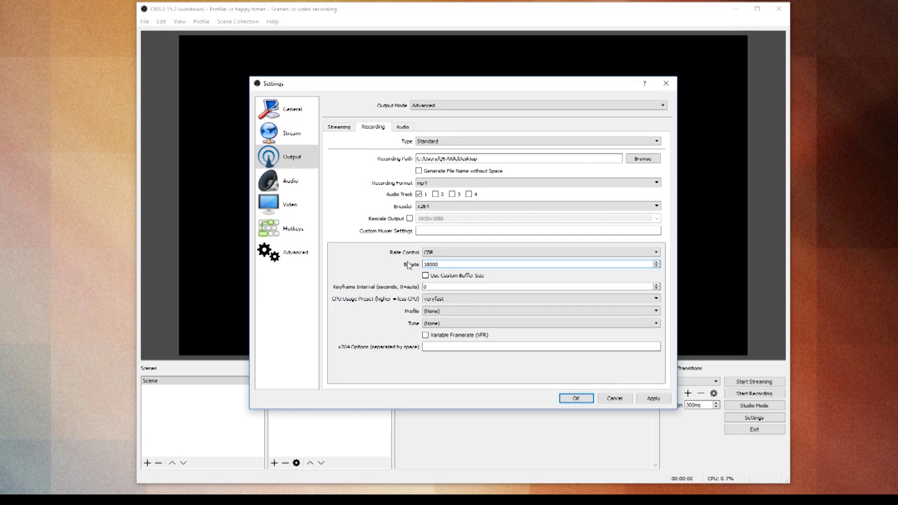
{"action": "double_click", "coordinate": [446, 287]}
{"action": "type", "text": "2"}
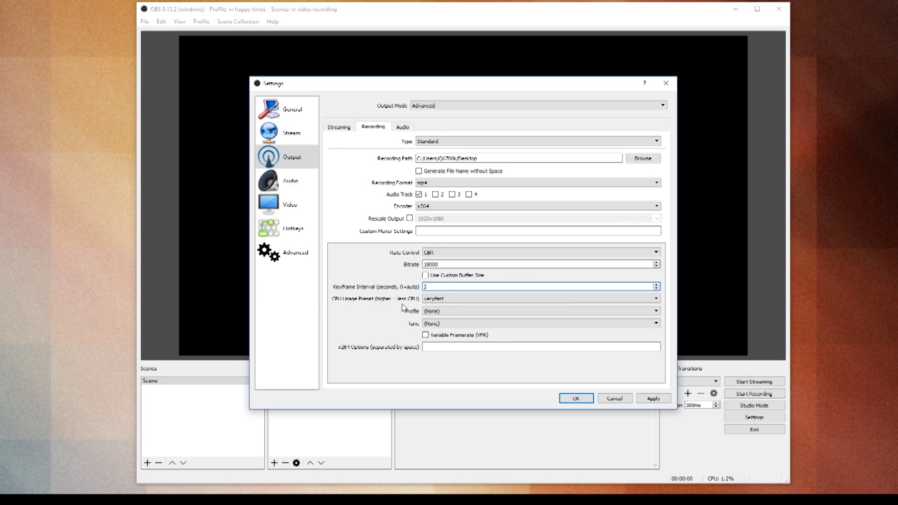
{"action": "left_click", "coordinate": [440, 299]}
{"action": "left_click", "coordinate": [420, 322]}
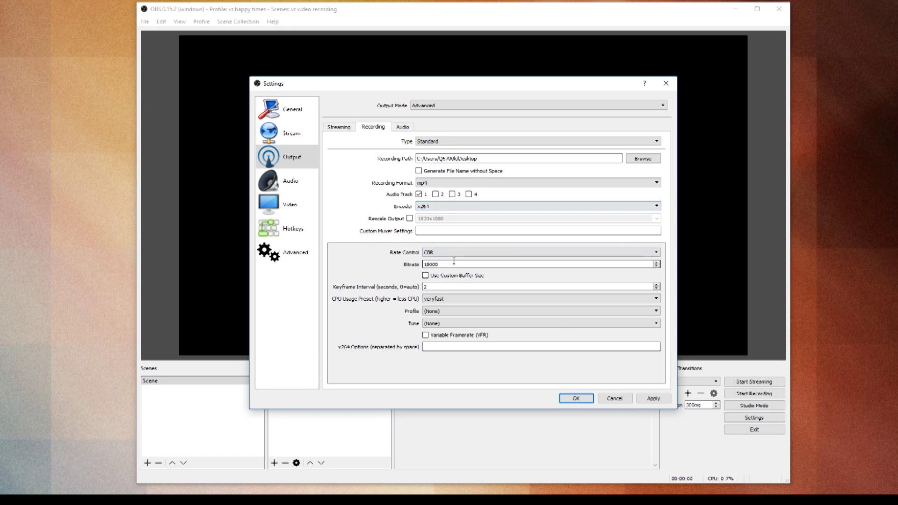
{"action": "left_click", "coordinate": [447, 158]}
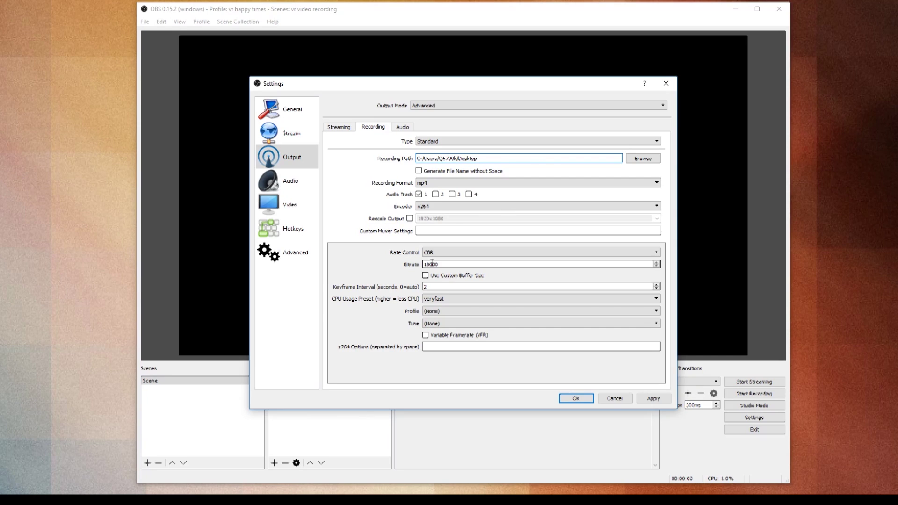
{"action": "left_click", "coordinate": [402, 128]}
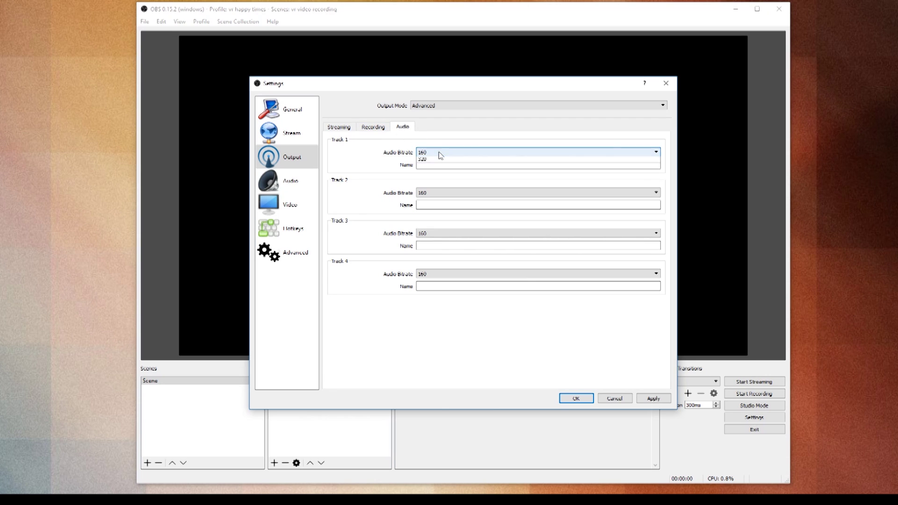
- Keep Track 1 audio bitrate at 160 and apply the recording output settings
{"action": "left_click", "coordinate": [442, 153]}
{"action": "left_click", "coordinate": [435, 187]}
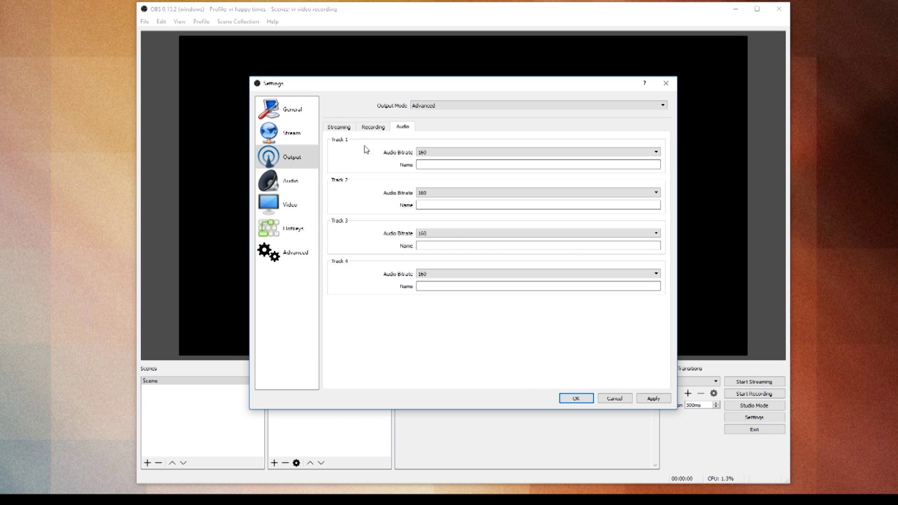
{"action": "left_click", "coordinate": [373, 127]}
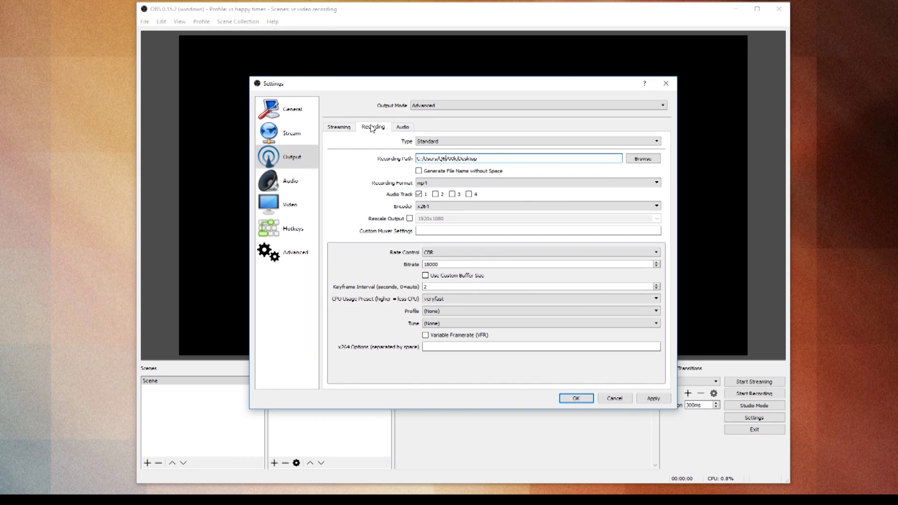
{"action": "left_click", "coordinate": [653, 399]}
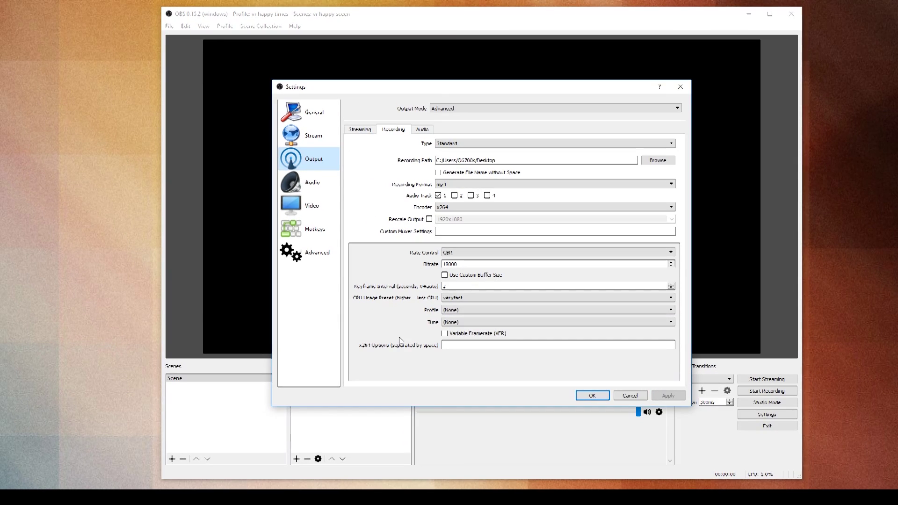
{"action": "left_click", "coordinate": [327, 118]}
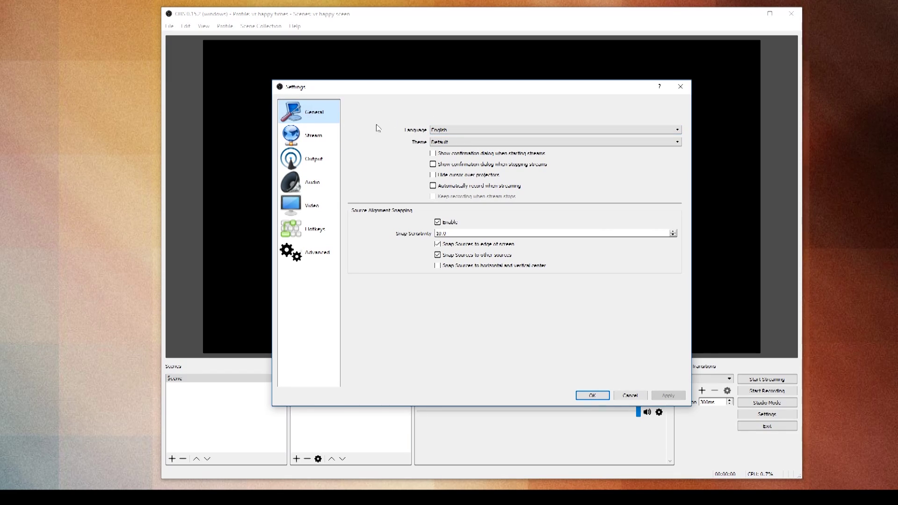
- Review the Stream and Output pages, then show headphones and Blue Snowball on the Audio page
{"action": "left_click", "coordinate": [317, 138]}
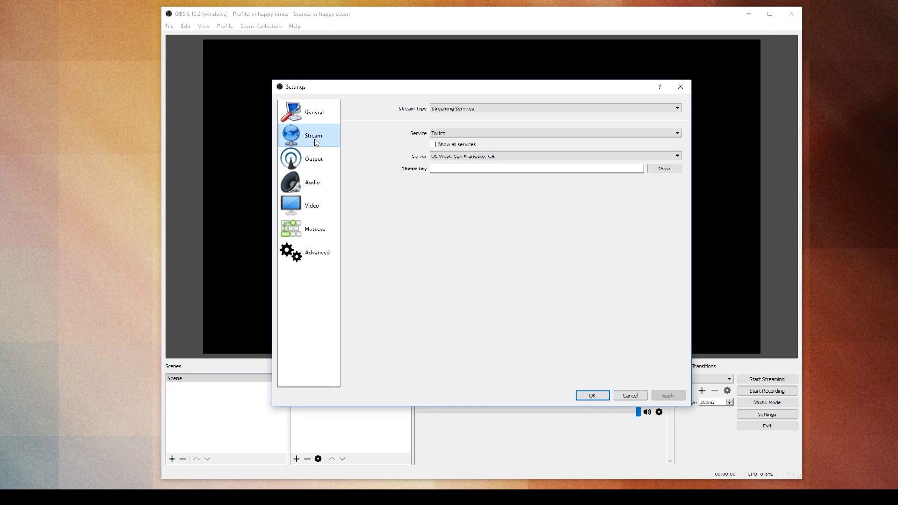
{"action": "left_click", "coordinate": [313, 159]}
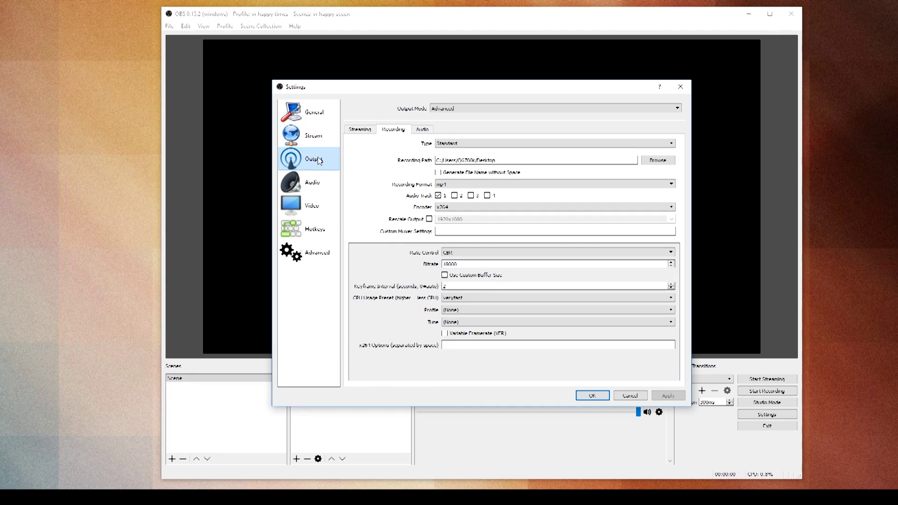
{"action": "left_click", "coordinate": [315, 181]}
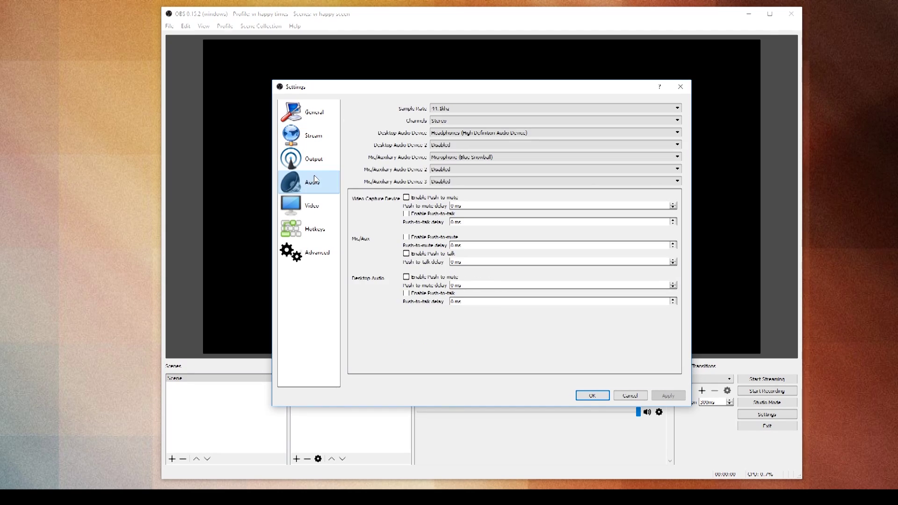
- Set the video frame rate to 60 FPS and the output resolution to 1920x1080
{"action": "left_click", "coordinate": [316, 207]}
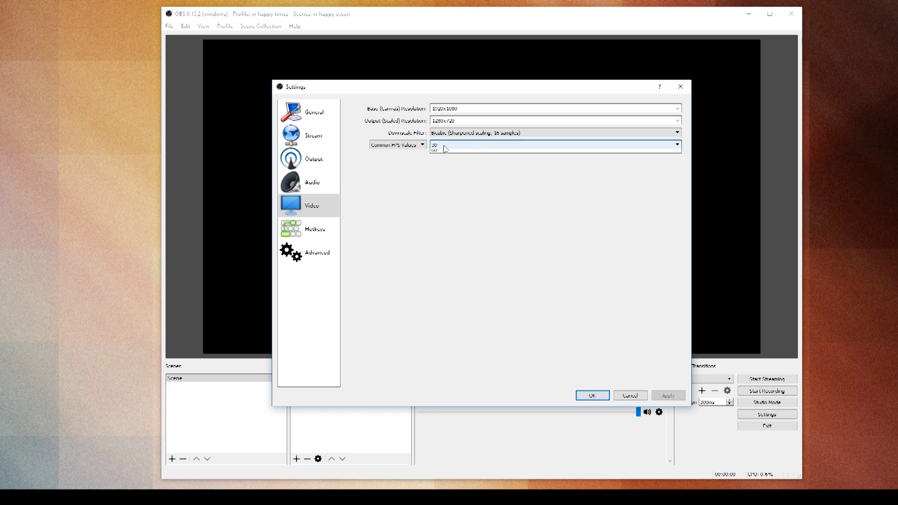
{"action": "left_click", "coordinate": [444, 148]}
{"action": "left_click", "coordinate": [440, 191]}
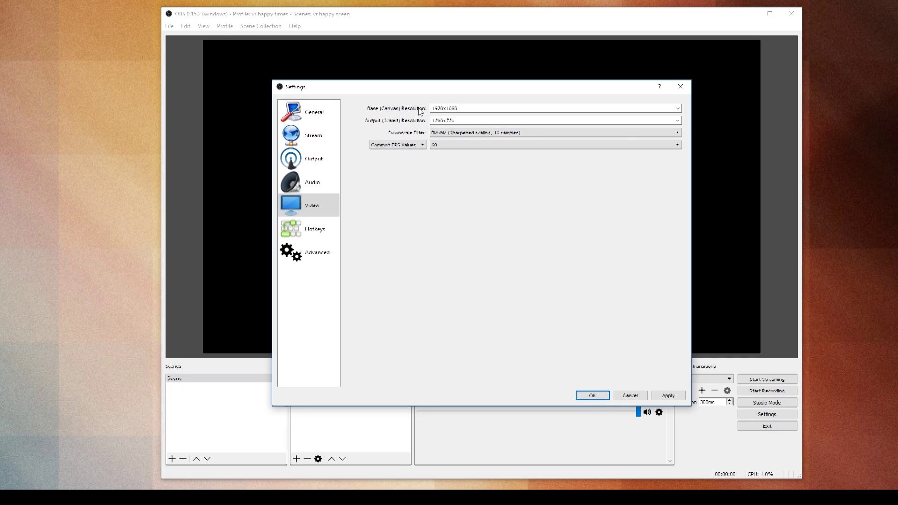
{"action": "left_click", "coordinate": [469, 109]}
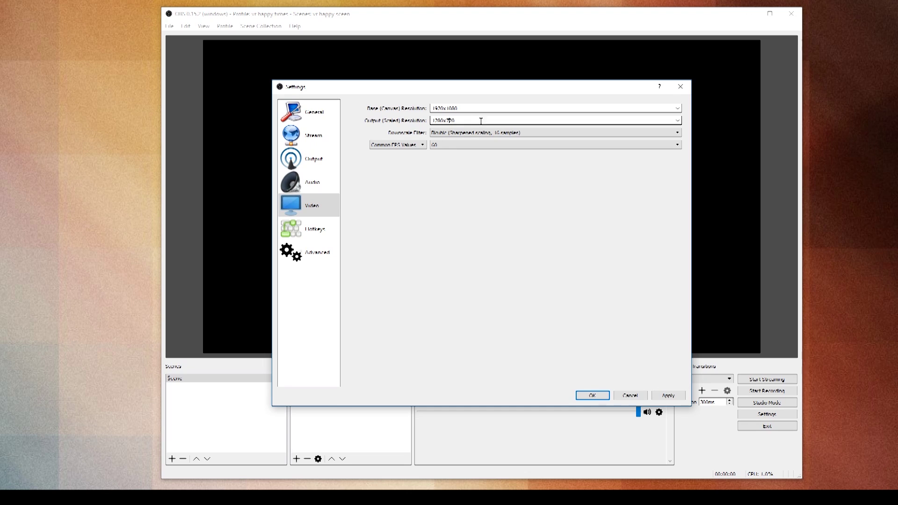
{"action": "left_click", "coordinate": [678, 120]}
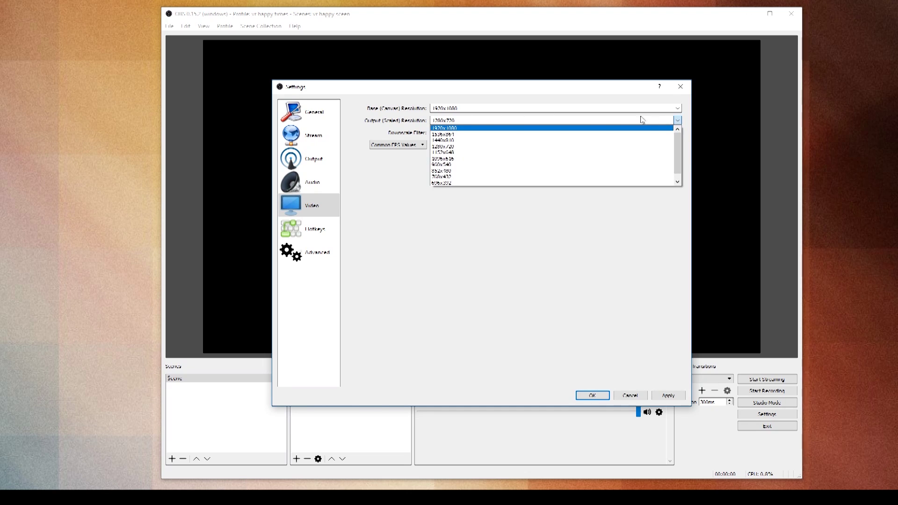
{"action": "left_click", "coordinate": [460, 128]}
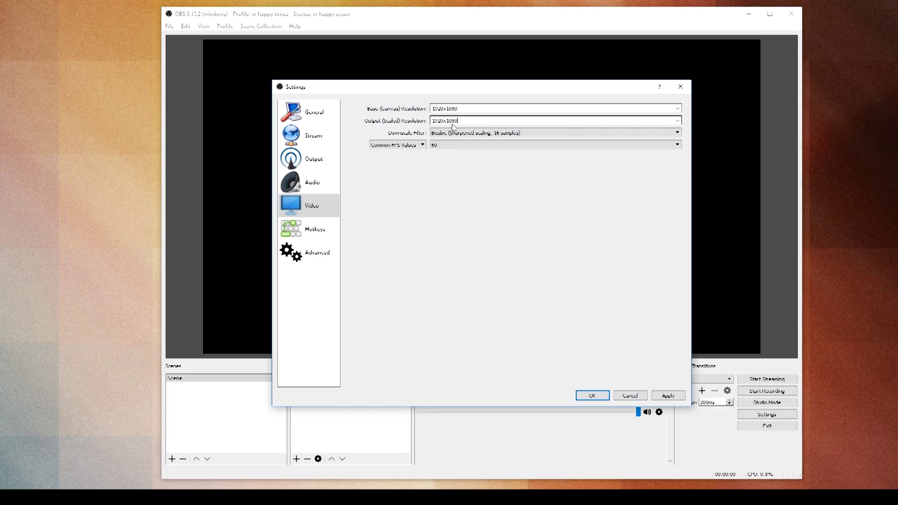
{"action": "left_click", "coordinate": [677, 121]}
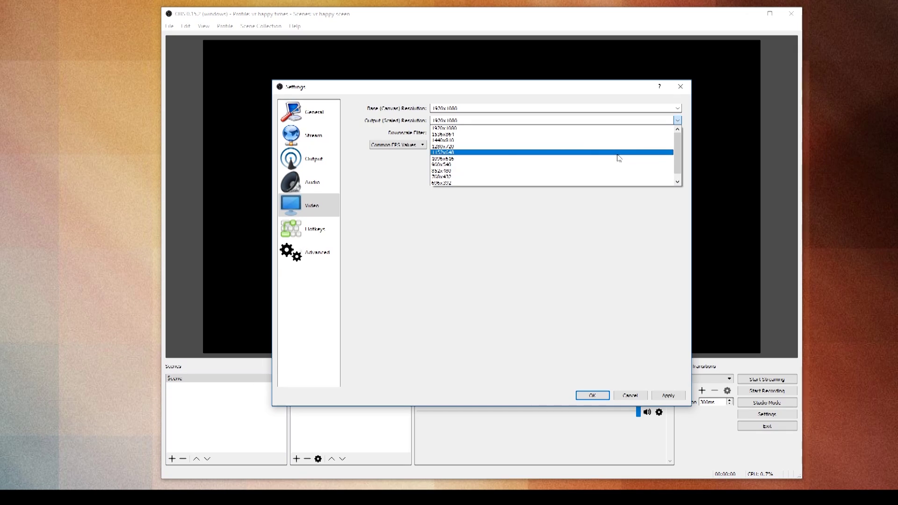
{"action": "left_click", "coordinate": [575, 130]}
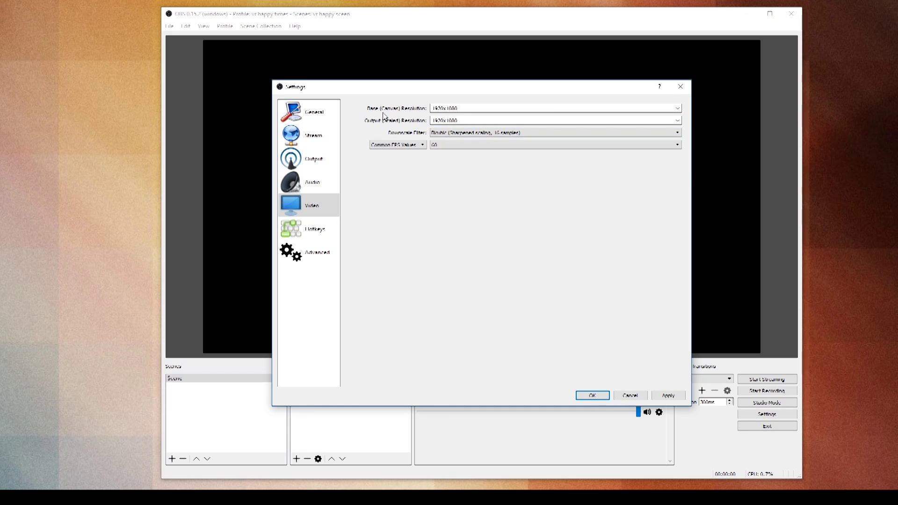
- Confirm base and output resolutions stay 1920x1080 with Bicubic as the downscale filter
{"action": "left_click", "coordinate": [451, 108]}
{"action": "left_click", "coordinate": [678, 108]}
{"action": "left_click", "coordinate": [509, 115]}
{"action": "double_click", "coordinate": [436, 119]}
{"action": "left_click", "coordinate": [479, 120]}
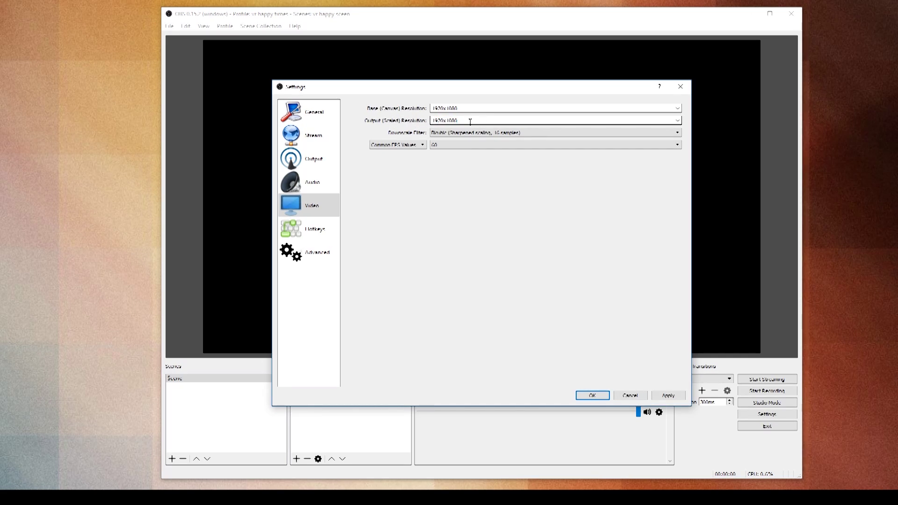
{"action": "left_click_drag", "start_coordinate": [480, 120], "coordinate": [409, 117]}
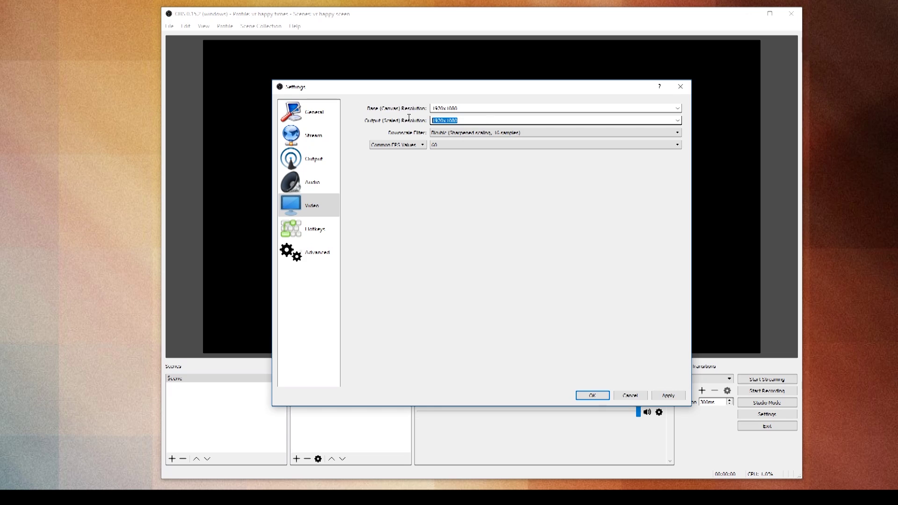
{"action": "left_click", "coordinate": [677, 120]}
{"action": "left_click", "coordinate": [612, 129]}
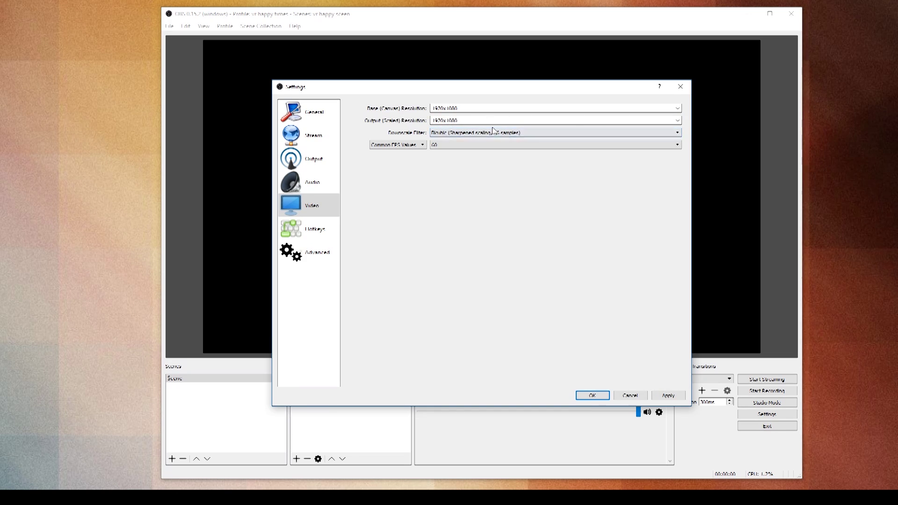
{"action": "left_click", "coordinate": [438, 133]}
{"action": "left_click", "coordinate": [401, 137]}
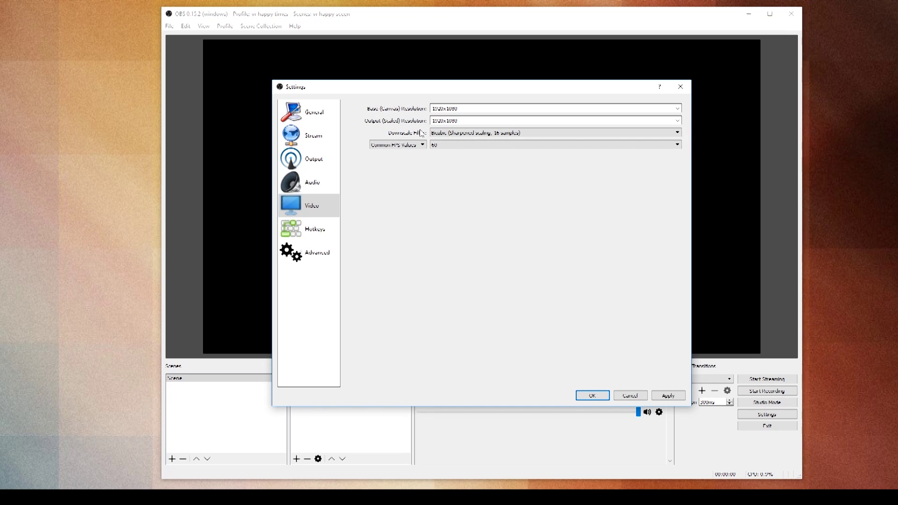
- Keep Bicubic downscaling, settle the frame rate back on 60 FPS, and apply the video settings
{"action": "left_click", "coordinate": [439, 134]}
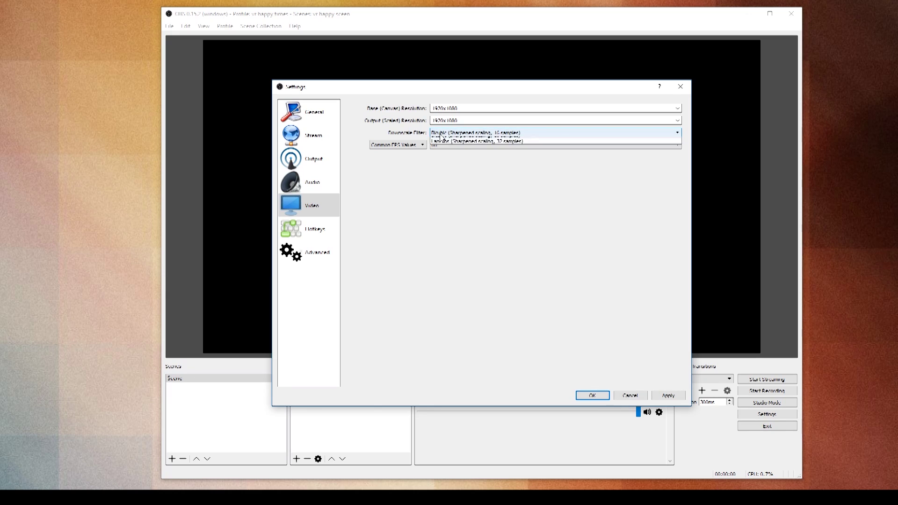
{"action": "left_click", "coordinate": [444, 148]}
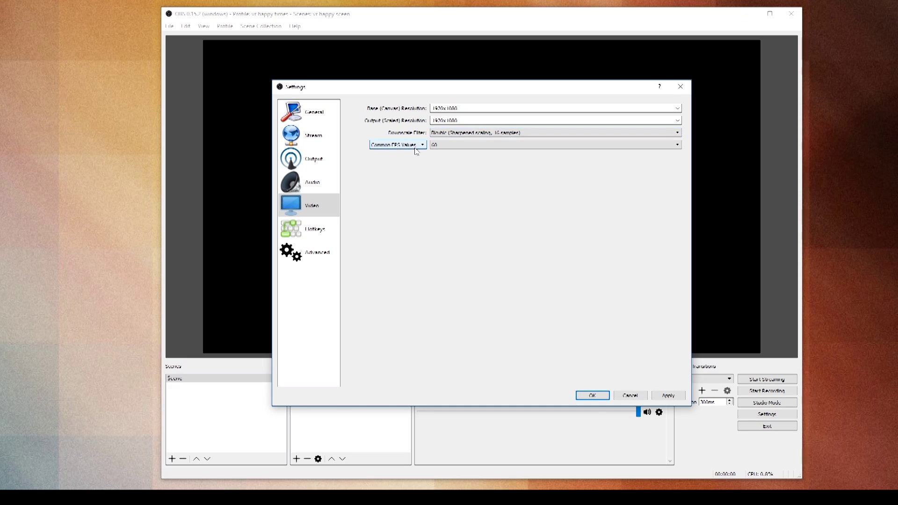
{"action": "left_click", "coordinate": [448, 146]}
{"action": "left_click", "coordinate": [438, 189]}
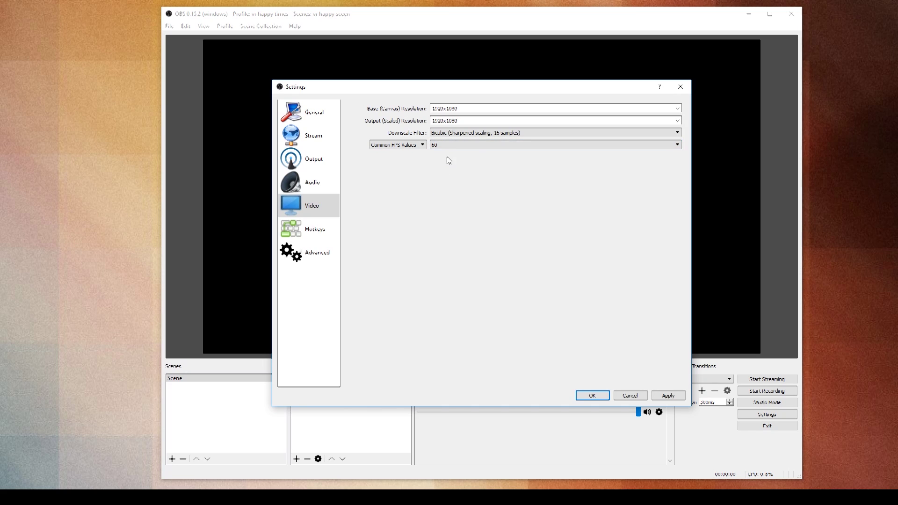
{"action": "left_click", "coordinate": [443, 149]}
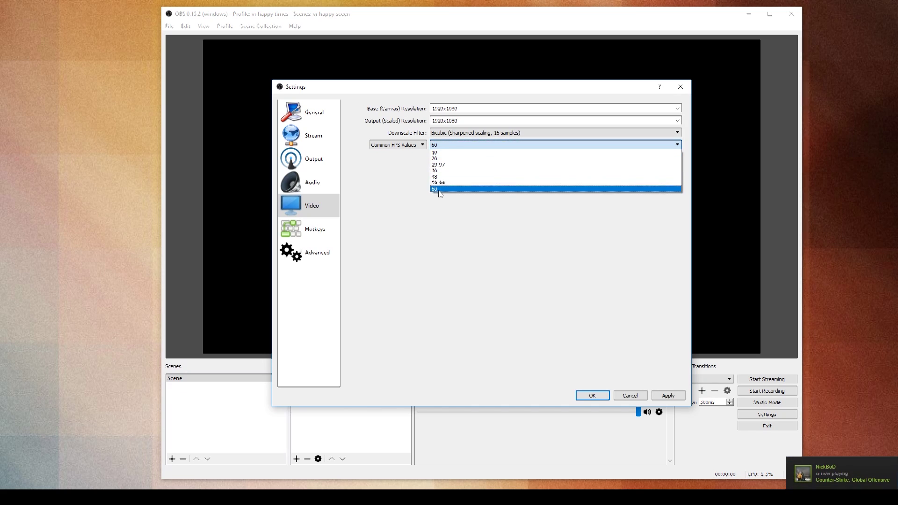
{"action": "left_click", "coordinate": [440, 189]}
{"action": "left_click", "coordinate": [453, 148]}
{"action": "left_click", "coordinate": [447, 171]}
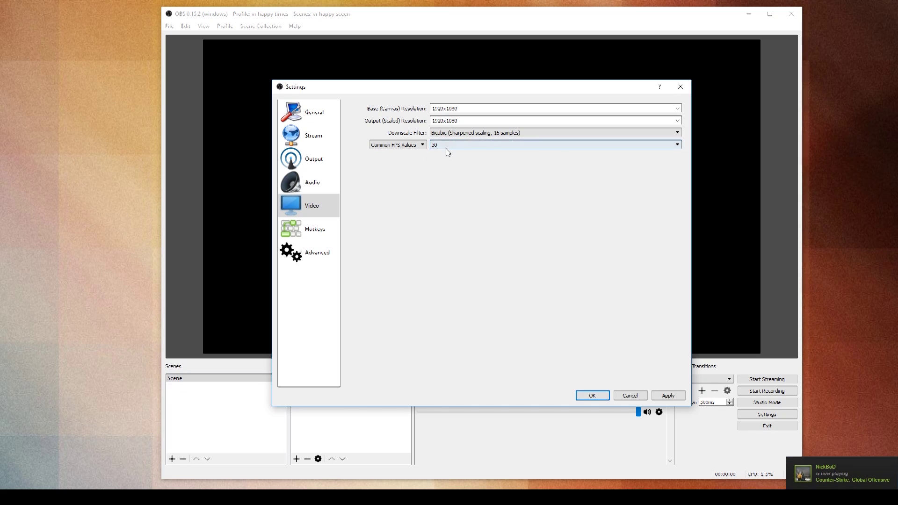
{"action": "left_click", "coordinate": [446, 149]}
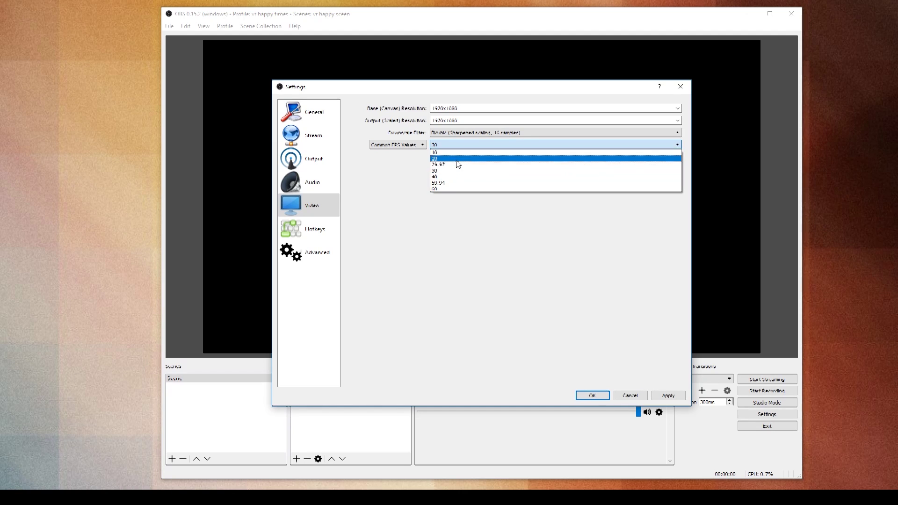
{"action": "left_click", "coordinate": [444, 189]}
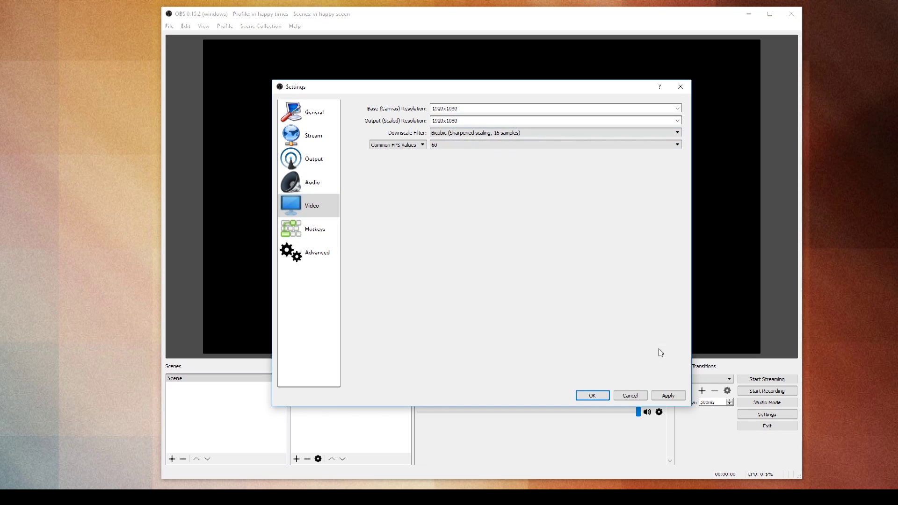
{"action": "left_click", "coordinate": [668, 395]}
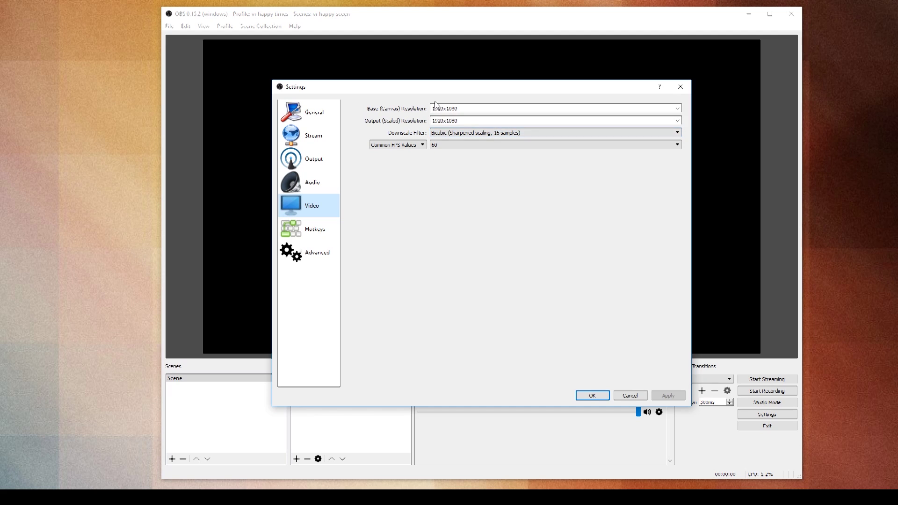
{"action": "left_click", "coordinate": [310, 229]}
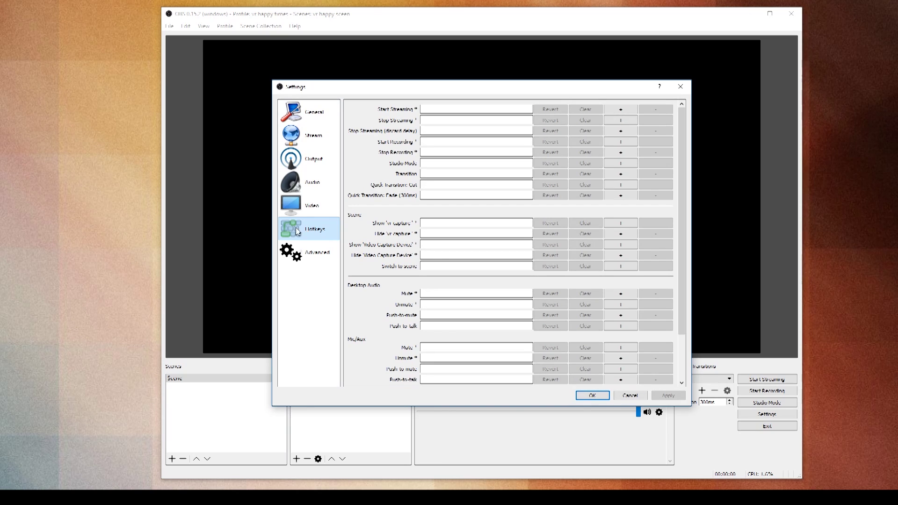
- Look over the Advanced and Audio pages, then go back to the Output recording settings
{"action": "left_click", "coordinate": [304, 255]}
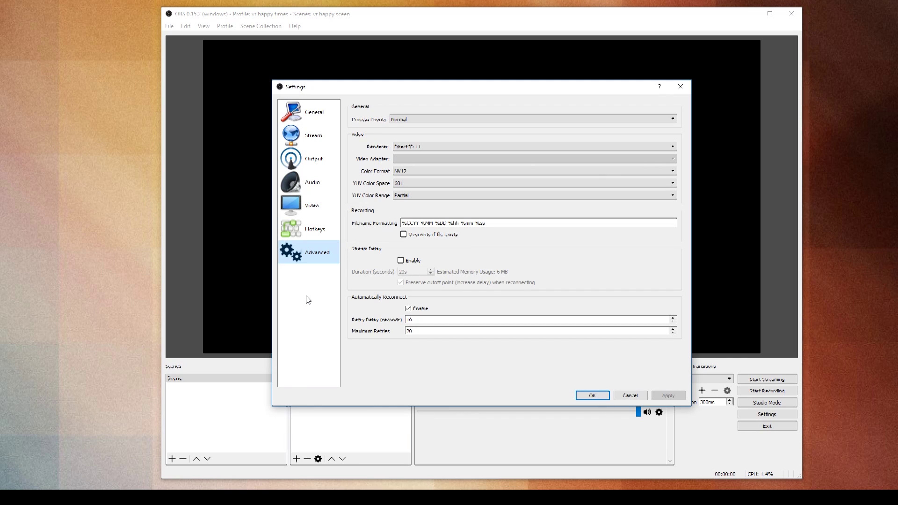
{"action": "left_click", "coordinate": [313, 183]}
{"action": "left_click", "coordinate": [311, 165]}
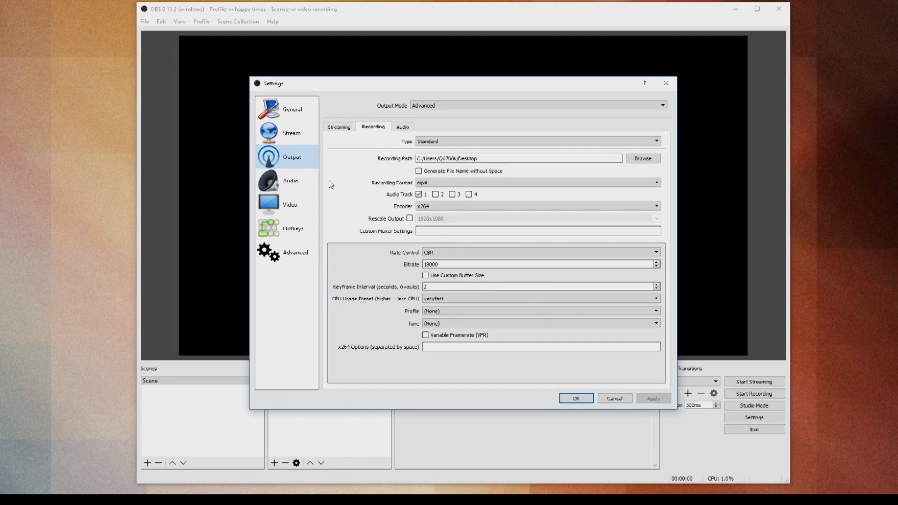
- Close Settings and create an empty scene collection called 'vr happy sceen'
{"action": "left_click", "coordinate": [576, 399]}
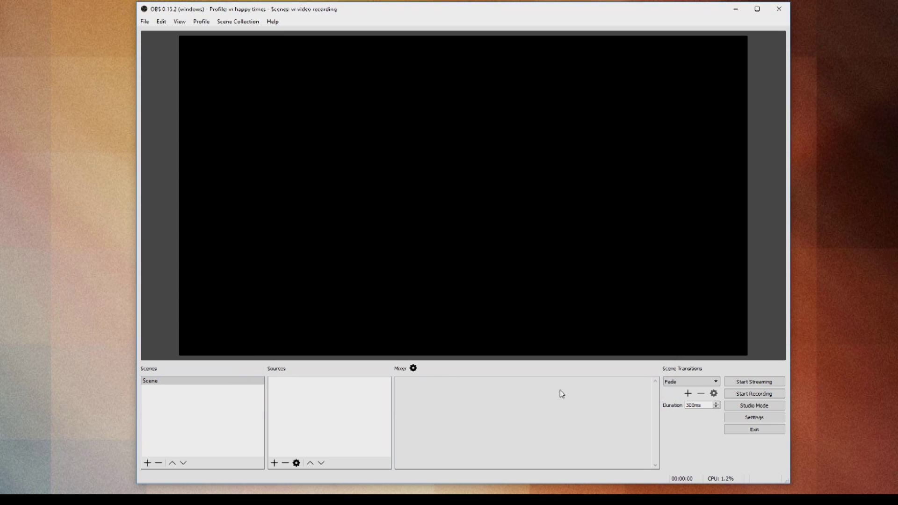
{"action": "left_click", "coordinate": [229, 23]}
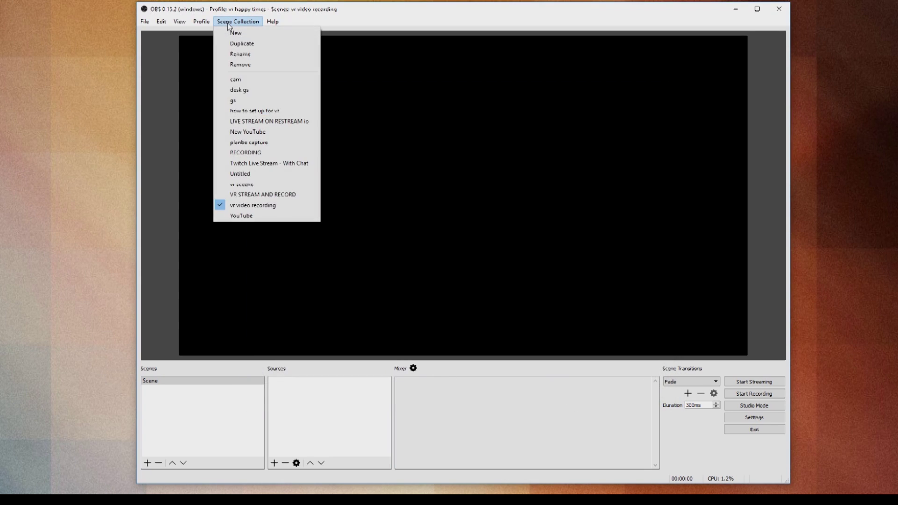
{"action": "left_click", "coordinate": [237, 33]}
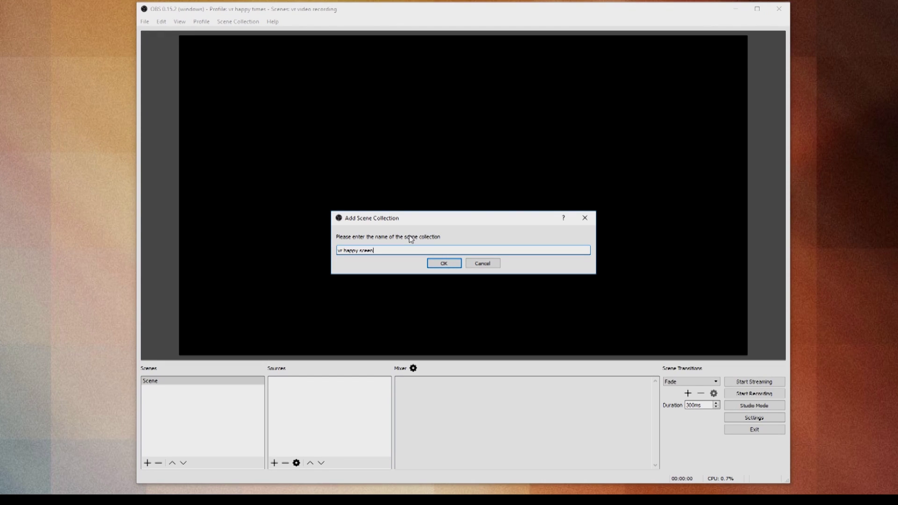
{"action": "left_click", "coordinate": [444, 264]}
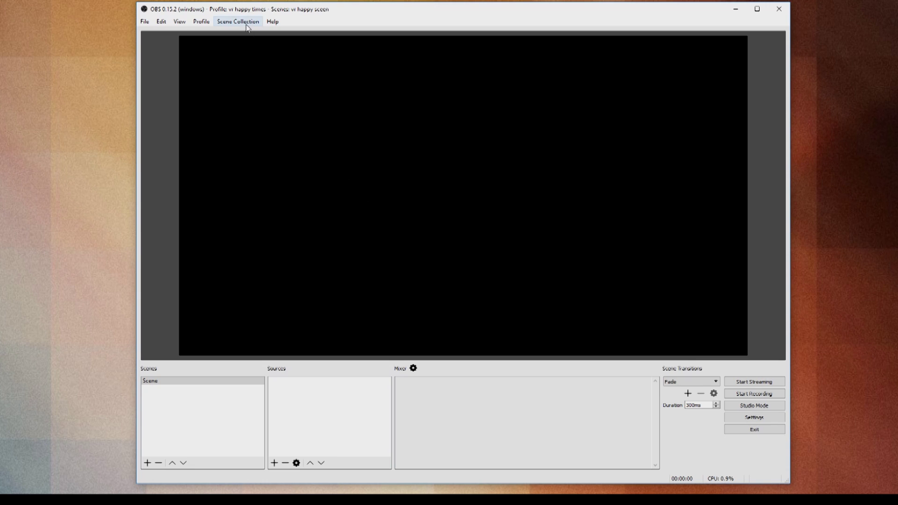
- Add a Game Capture source named 'vr capture' and keep its default fullscreen-capture properties
{"action": "right_click", "coordinate": [308, 400]}
{"action": "mouse_move", "coordinate": [327, 403]}
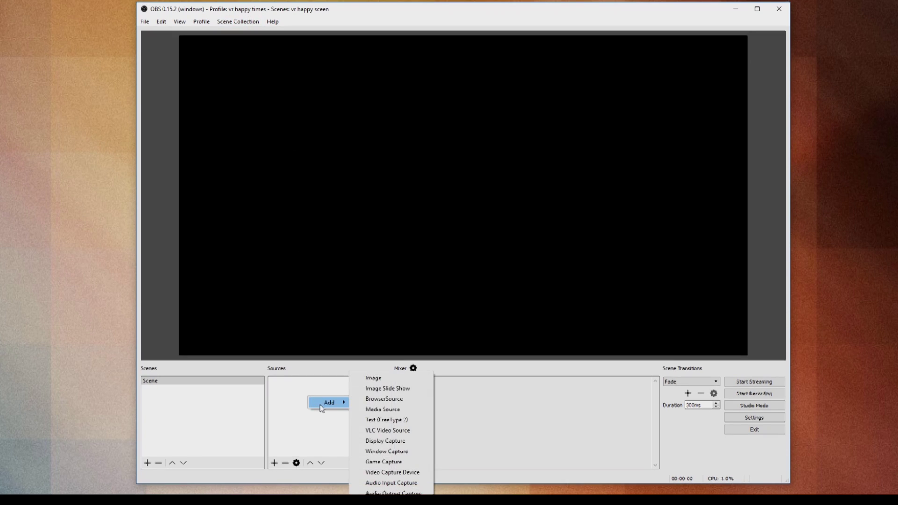
{"action": "left_click", "coordinate": [388, 462]}
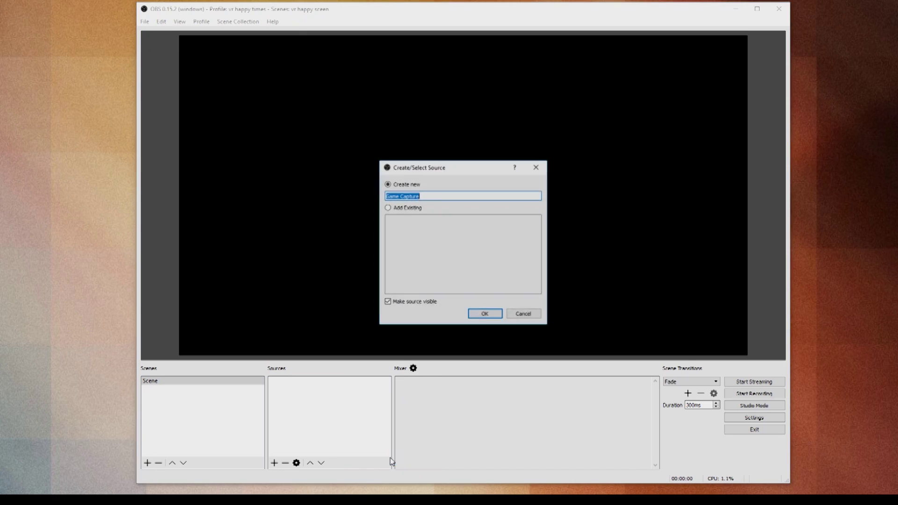
{"action": "type", "text": "vr"}
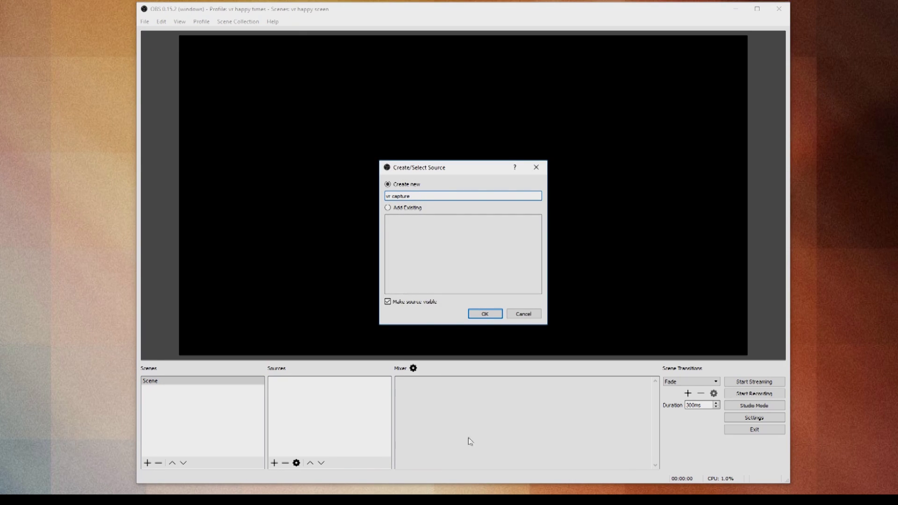
{"action": "left_click", "coordinate": [485, 314]}
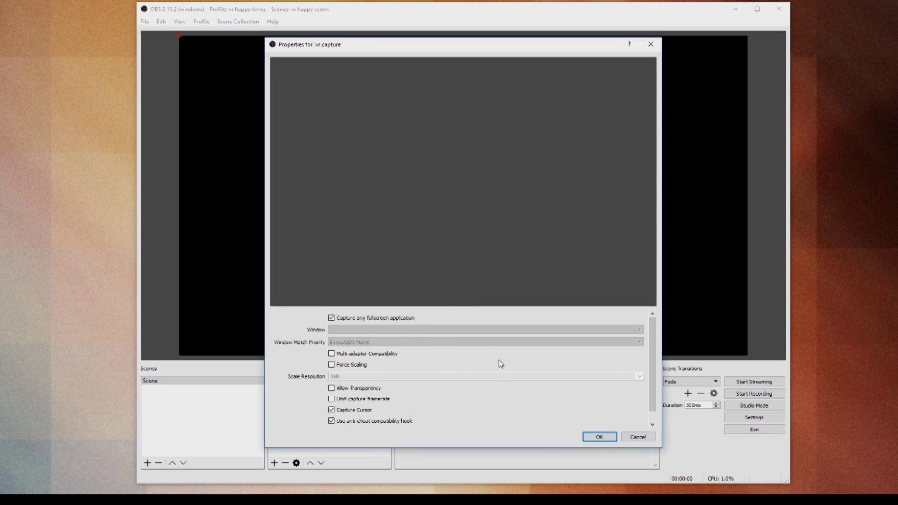
{"action": "left_click", "coordinate": [599, 437]}
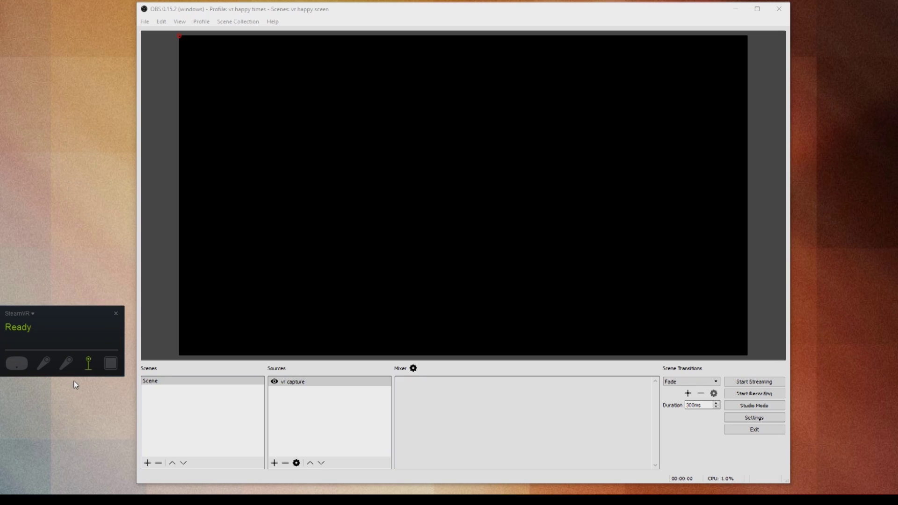
{"action": "double_click", "coordinate": [289, 382]}
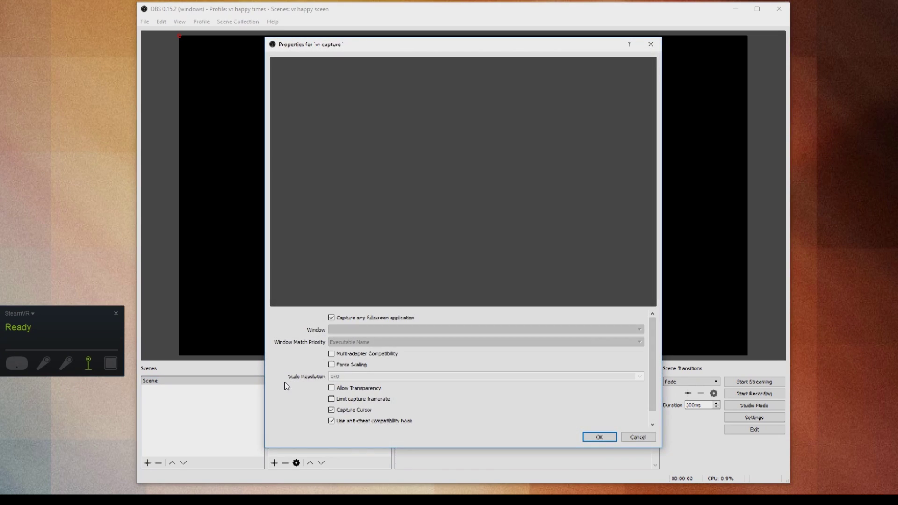
{"action": "left_click", "coordinate": [344, 318]}
{"action": "left_click", "coordinate": [345, 331]}
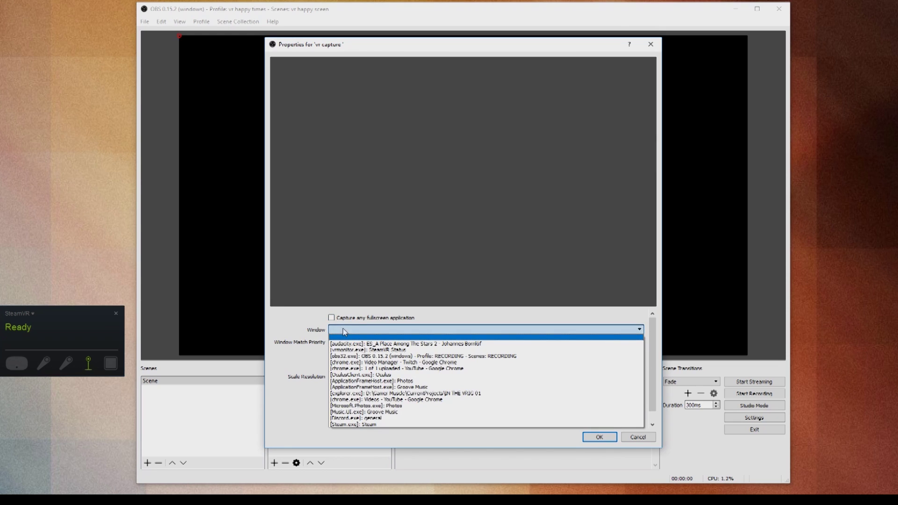
{"action": "left_click", "coordinate": [345, 331]}
{"action": "left_click", "coordinate": [345, 331]}
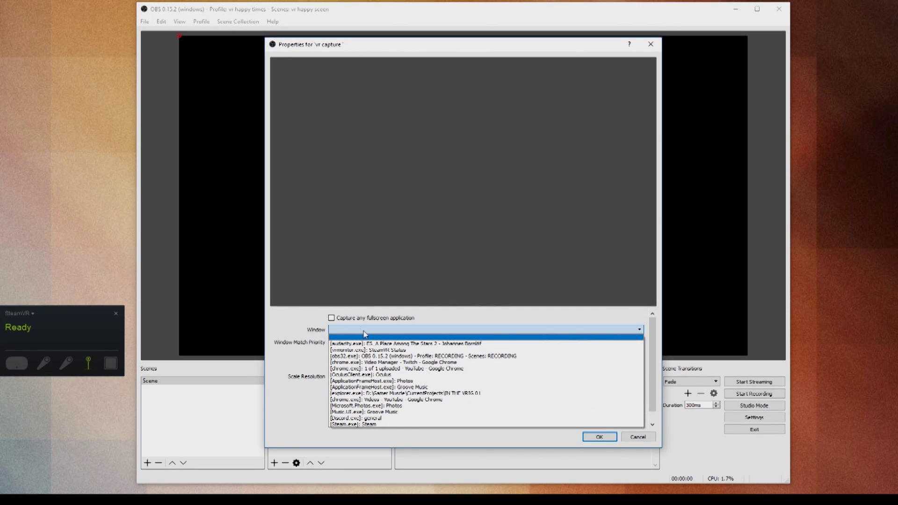
{"action": "left_click", "coordinate": [305, 321]}
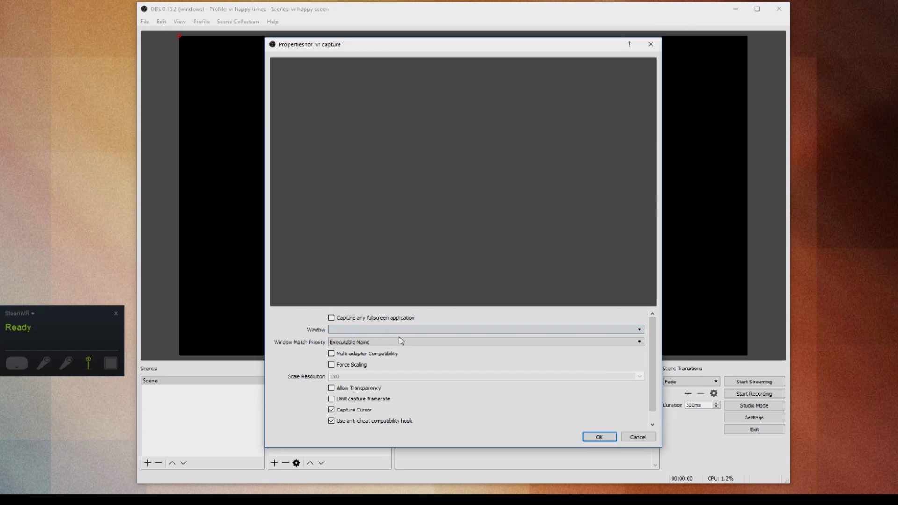
{"action": "left_click", "coordinate": [641, 436]}
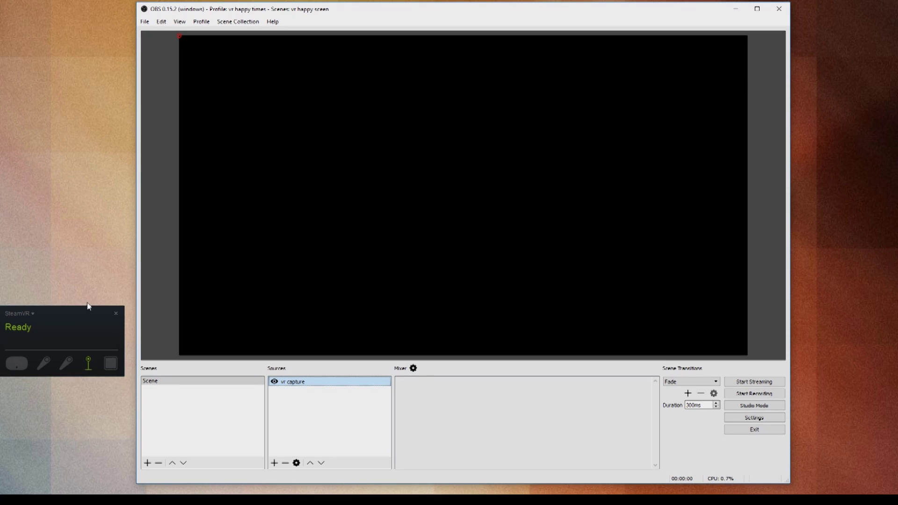
- Open SteamVR's Display Mirror and set the Headset Mirror to Right Eye Only
{"action": "left_click", "coordinate": [29, 279]}
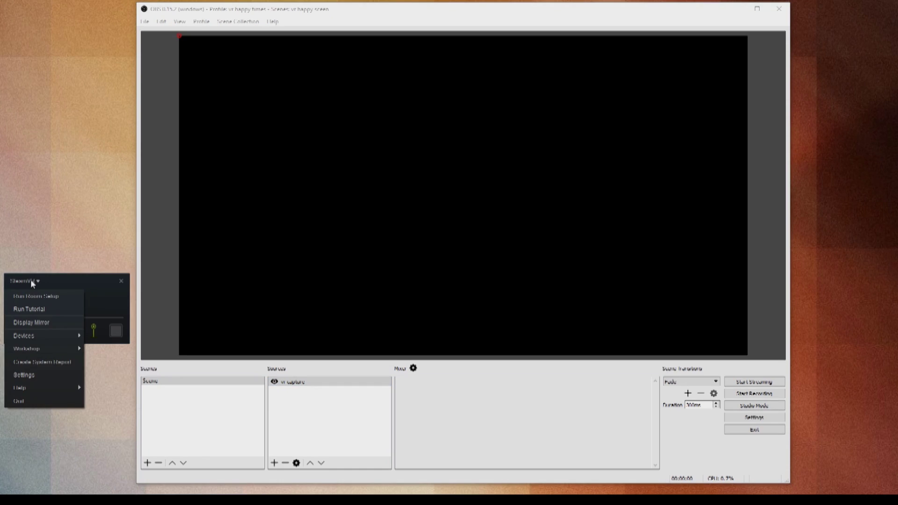
{"action": "left_click", "coordinate": [31, 322]}
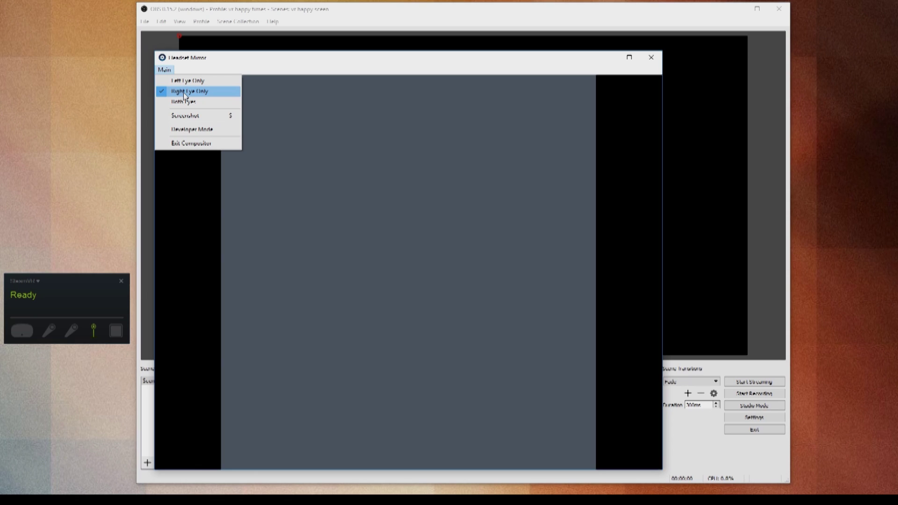
{"action": "left_click", "coordinate": [199, 92]}
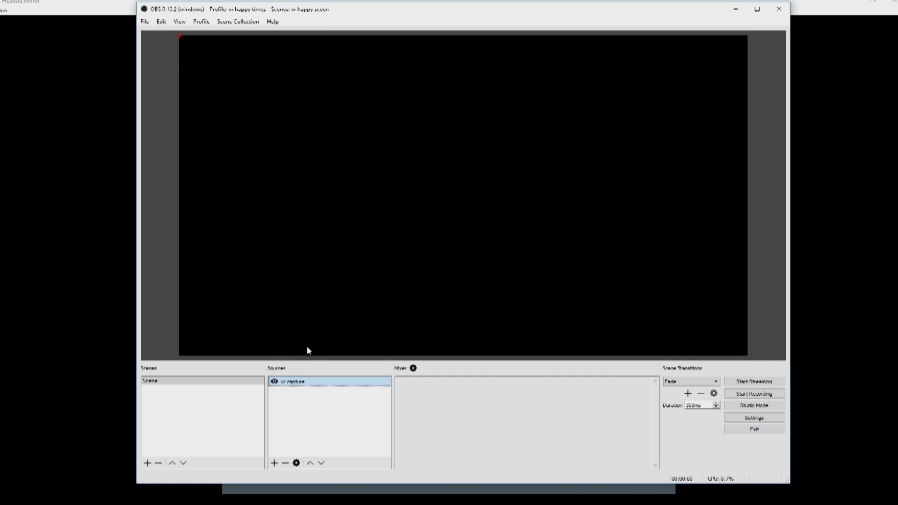
- Change vr capture's properties from any fullscreen application to the Headset Mirror window
{"action": "double_click", "coordinate": [304, 383]}
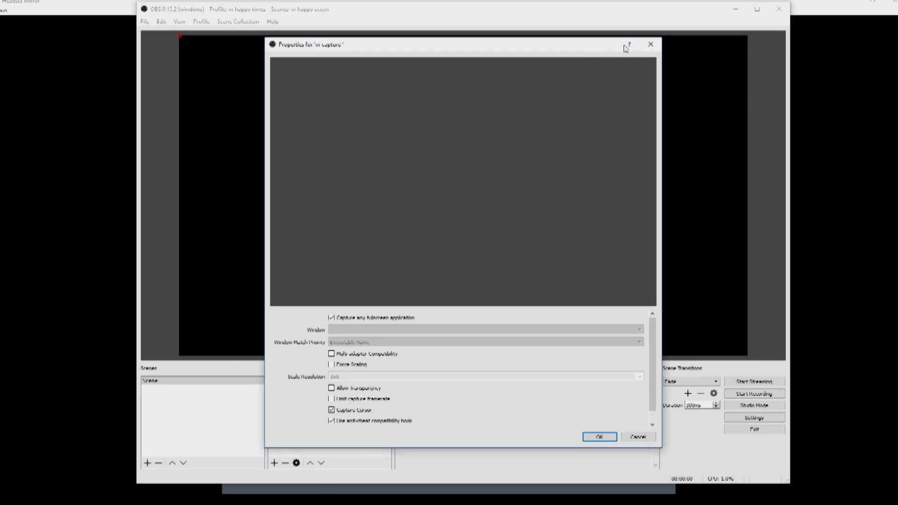
{"action": "left_click", "coordinate": [651, 44]}
{"action": "double_click", "coordinate": [290, 383]}
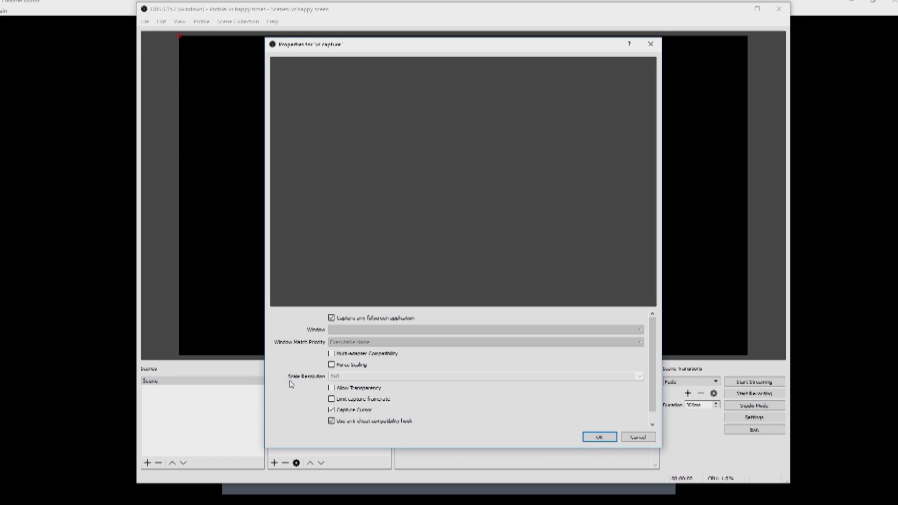
{"action": "left_click", "coordinate": [332, 330]}
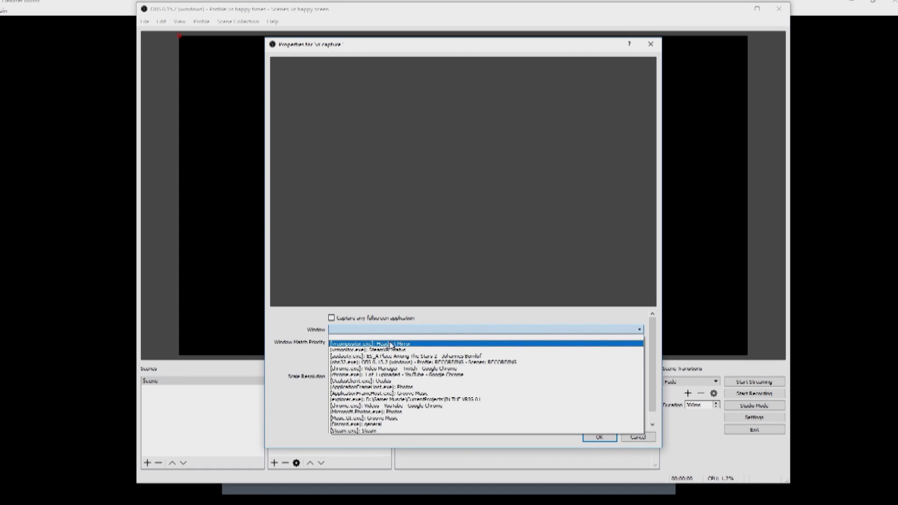
{"action": "left_click", "coordinate": [391, 345]}
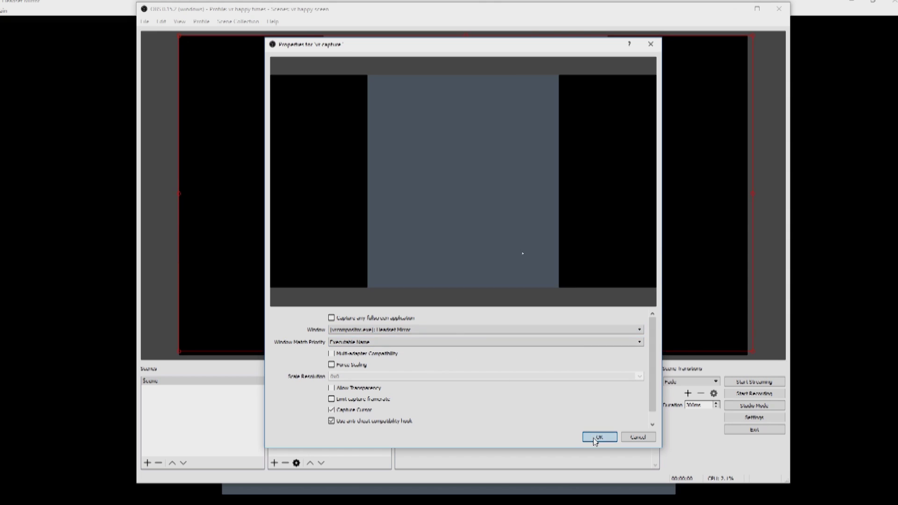
{"action": "left_click", "coordinate": [593, 436]}
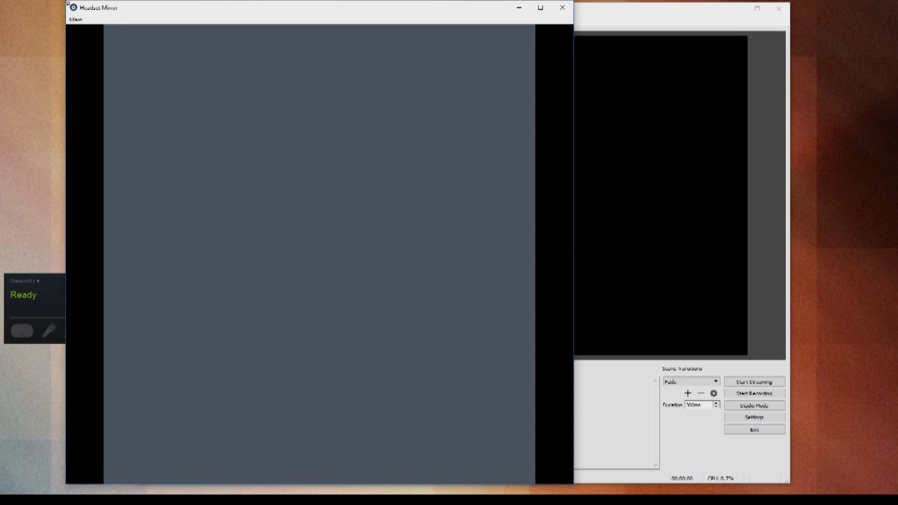
- Restore, centre and enlarge the Headset Mirror window, then reposition the captured image in the scene
{"action": "left_click_drag", "start_coordinate": [190, 7], "coordinate": [652, 131]}
{"action": "left_click_drag", "start_coordinate": [525, 131], "coordinate": [573, 139]}
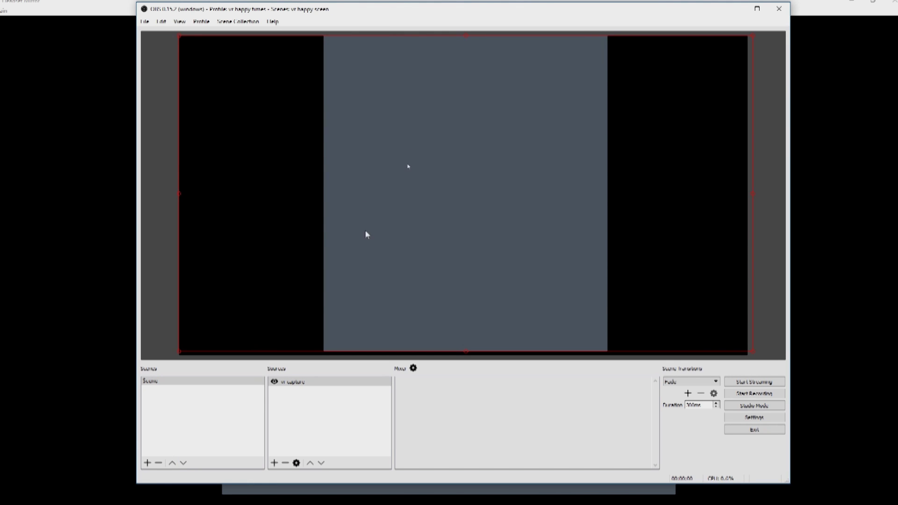
{"action": "left_click_drag", "start_coordinate": [480, 235], "coordinate": [369, 133]}
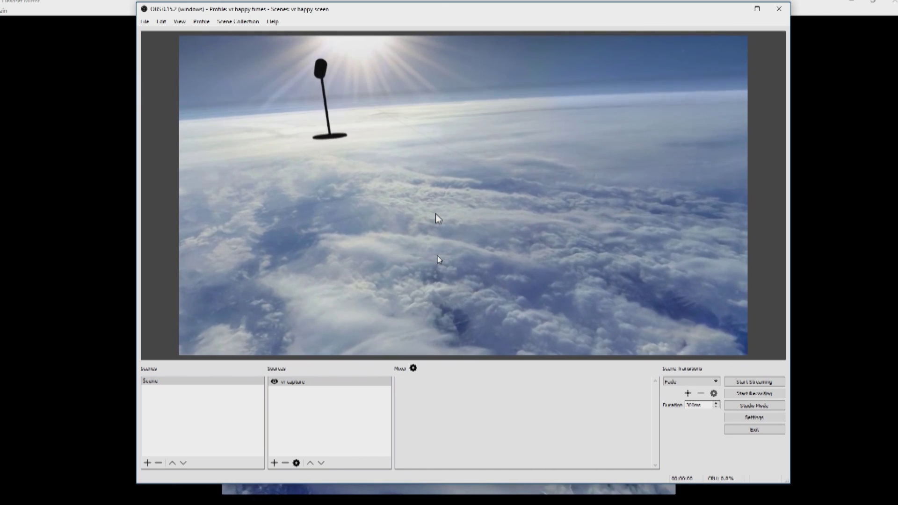
- Bring OBS forward, shift its window slightly left, and open Settings from File
{"action": "left_click", "coordinate": [436, 215]}
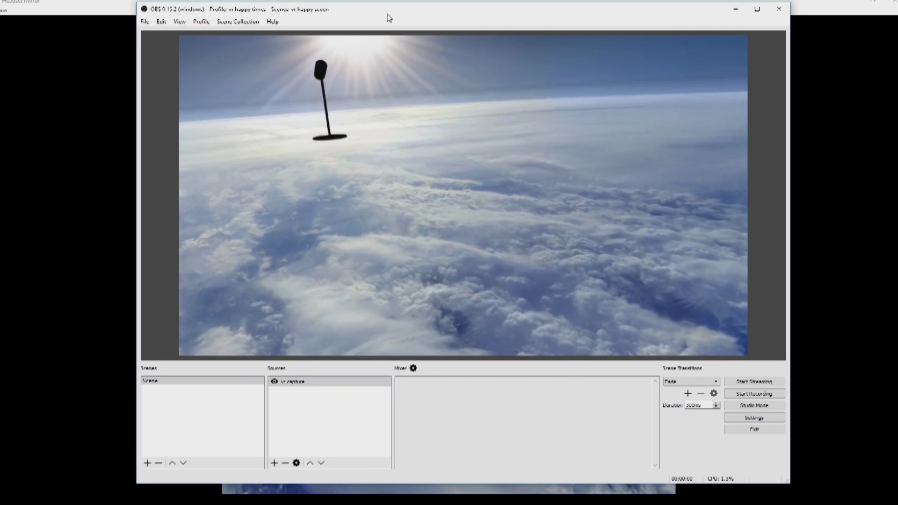
{"action": "left_click_drag", "start_coordinate": [389, 15], "coordinate": [357, 14]}
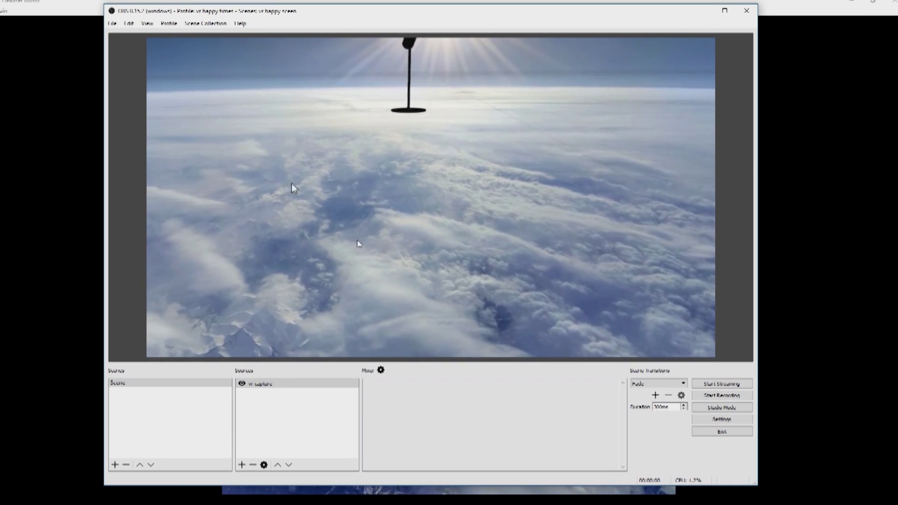
{"action": "left_click", "coordinate": [115, 24]}
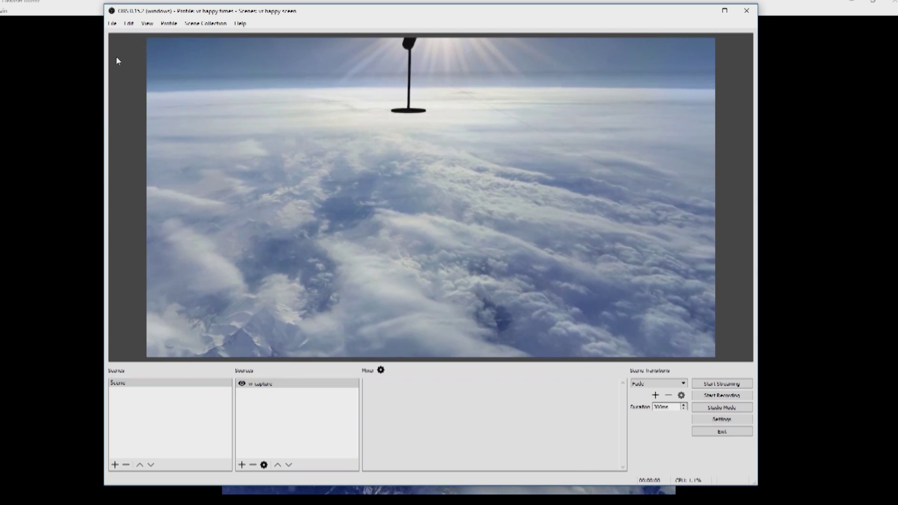
{"action": "left_click", "coordinate": [118, 62]}
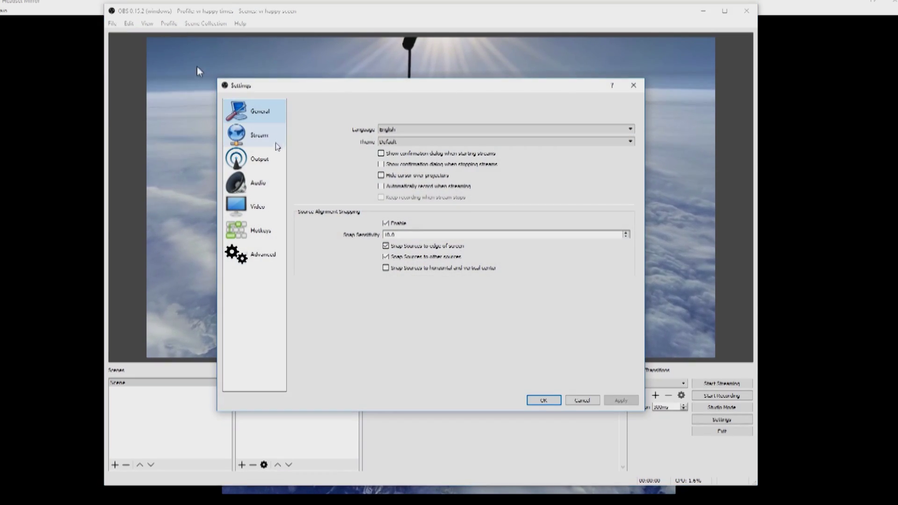
- Set Desktop Audio Device to Headphones (High Definition Audio Device), apply and close Settings
{"action": "left_click", "coordinate": [248, 159]}
{"action": "left_click", "coordinate": [249, 187]}
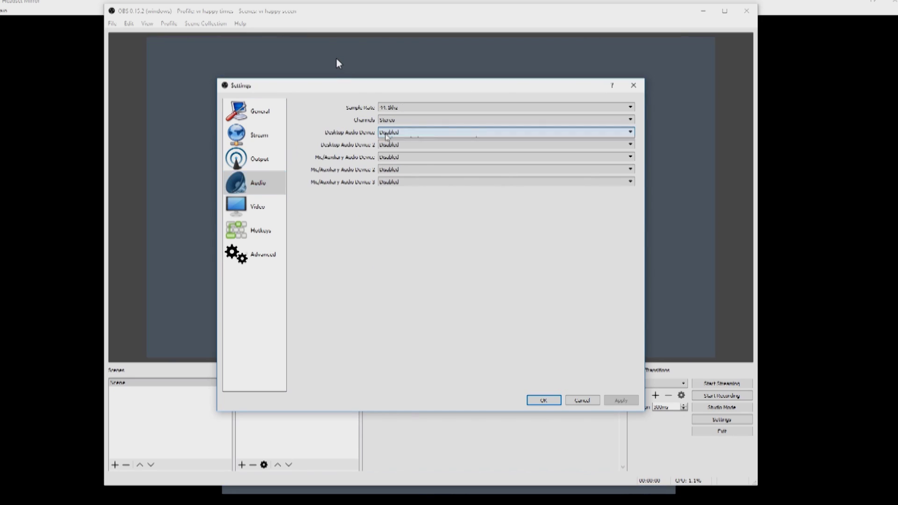
{"action": "left_click", "coordinate": [382, 135]}
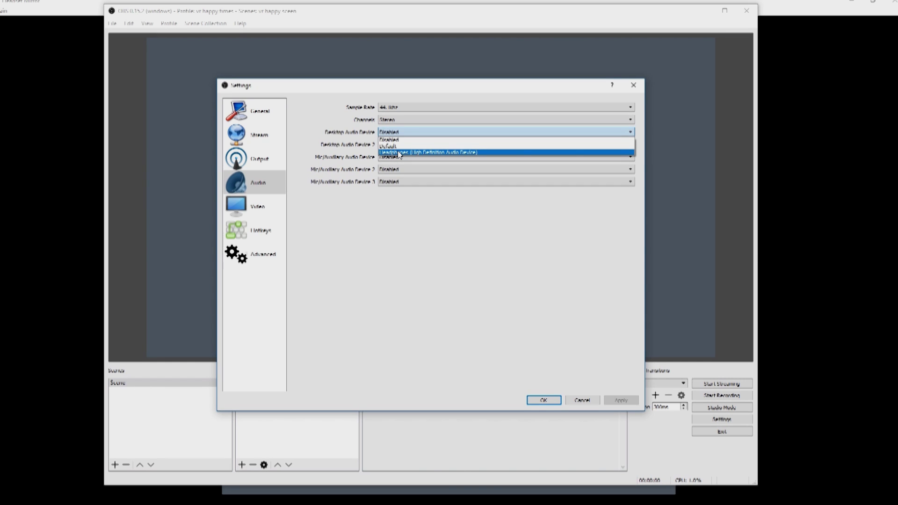
{"action": "left_click", "coordinate": [399, 153]}
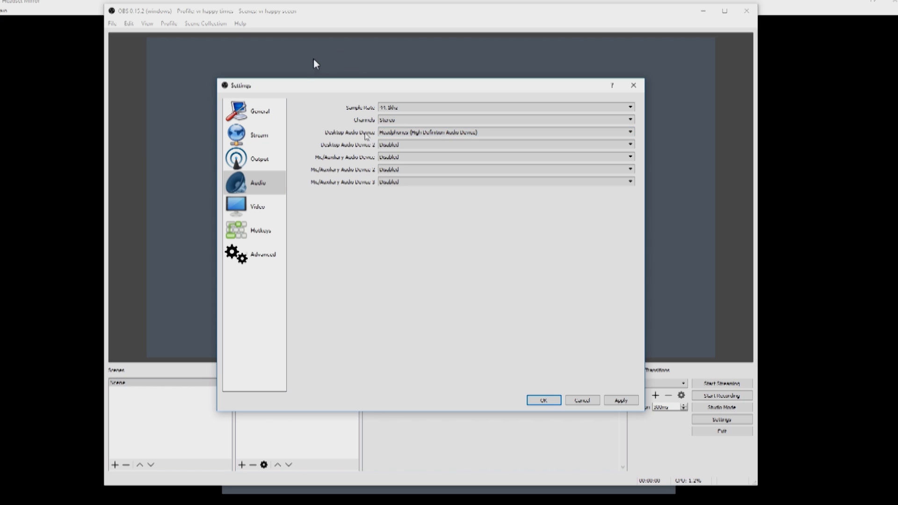
{"action": "left_click", "coordinate": [619, 401]}
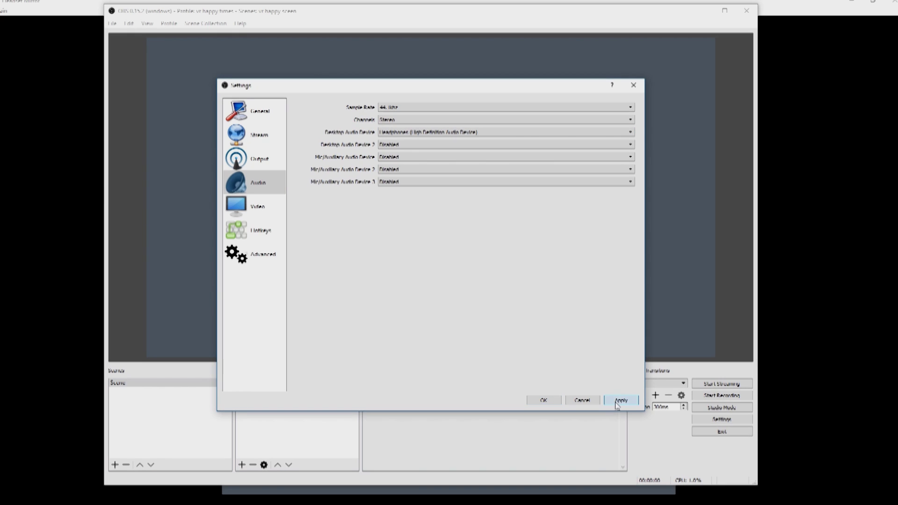
{"action": "left_click", "coordinate": [553, 403]}
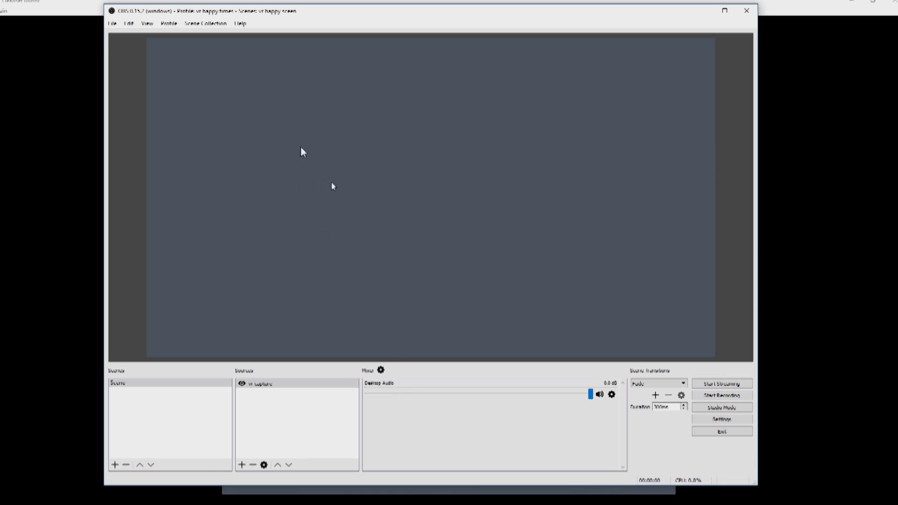
- Set Mic/Auxiliary Audio Device to Microphone (Blue Snowball), apply and close Settings
{"action": "left_click", "coordinate": [113, 24]}
{"action": "left_click", "coordinate": [125, 58]}
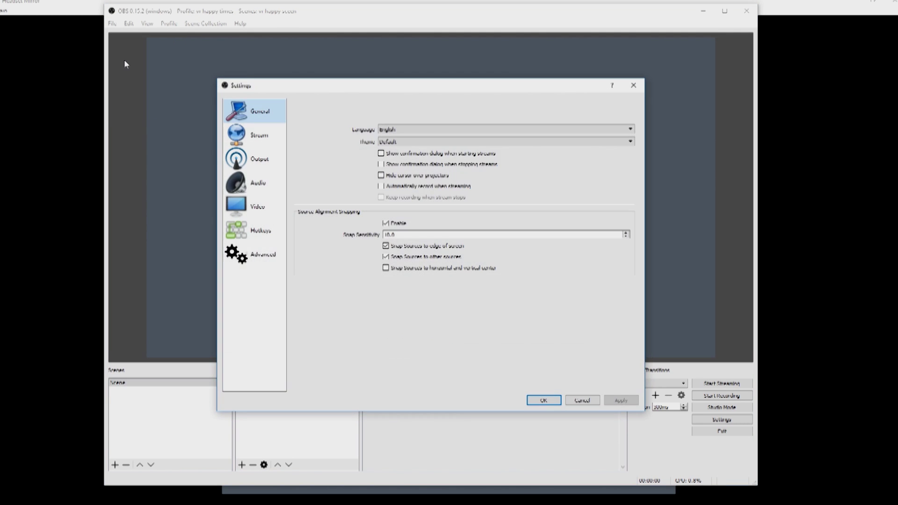
{"action": "left_click", "coordinate": [248, 183]}
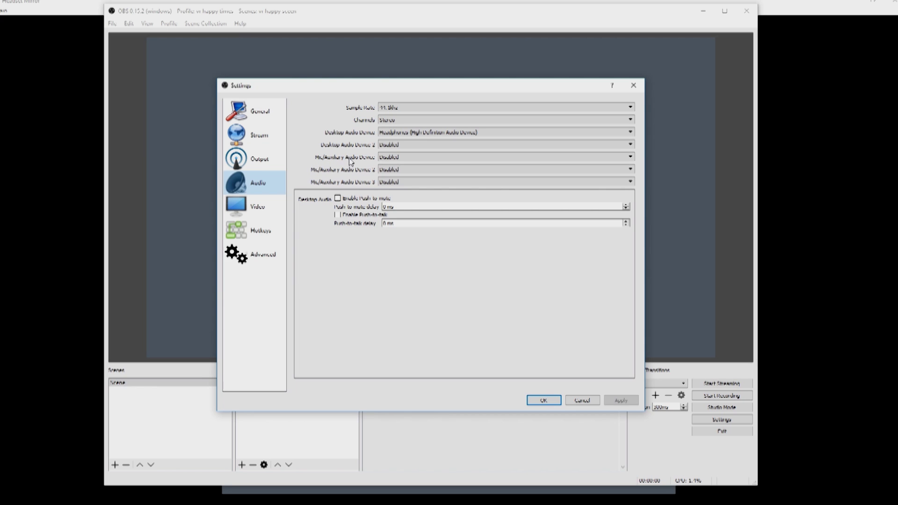
{"action": "left_click", "coordinate": [388, 161]}
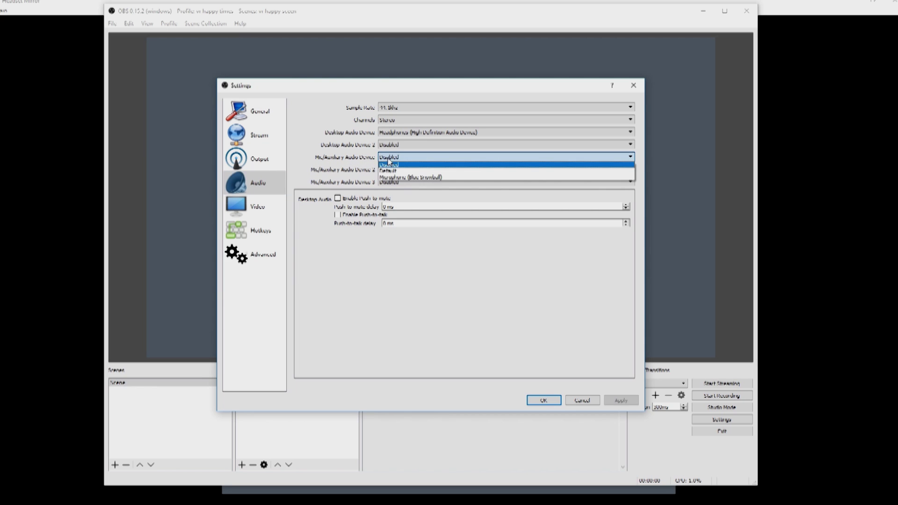
{"action": "left_click", "coordinate": [405, 177]}
{"action": "left_click", "coordinate": [622, 400]}
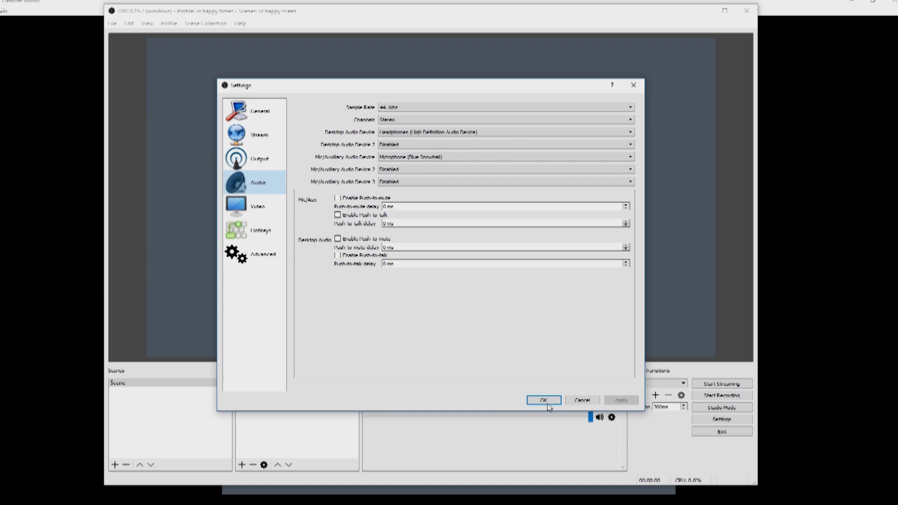
{"action": "left_click", "coordinate": [544, 400]}
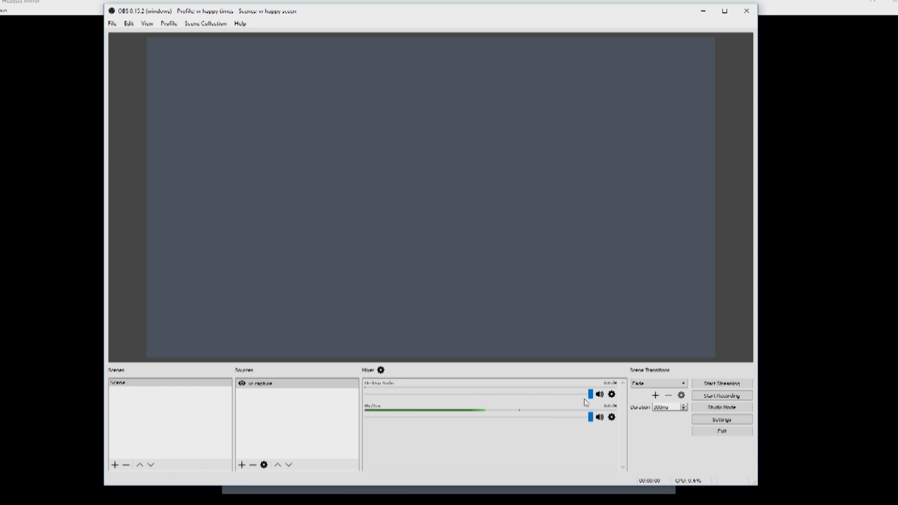
- Lower the Desktop Audio slider below 0 dB while leaving Mic/Aux at 0.0 dB
{"action": "left_click_drag", "start_coordinate": [500, 394], "coordinate": [505, 394]}
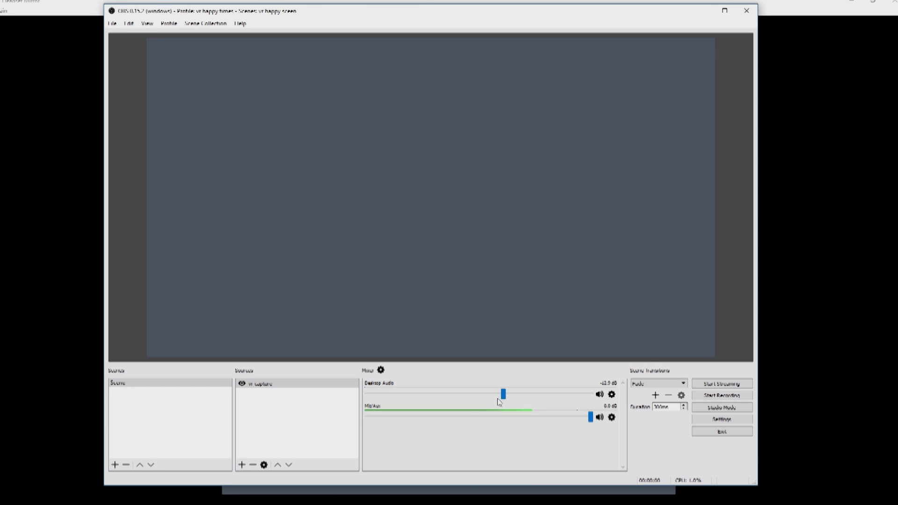
{"action": "mouse_move", "coordinate": [591, 418]}
{"action": "left_mouse_down"}
{"action": "mouse_move", "coordinate": [387, 419]}
{"action": "mouse_move", "coordinate": [610, 436]}
{"action": "mouse_move", "coordinate": [420, 425]}
{"action": "mouse_move", "coordinate": [596, 435]}
{"action": "left_mouse_up"}
{"action": "left_click", "coordinate": [506, 395]}
{"action": "left_click", "coordinate": [506, 397]}
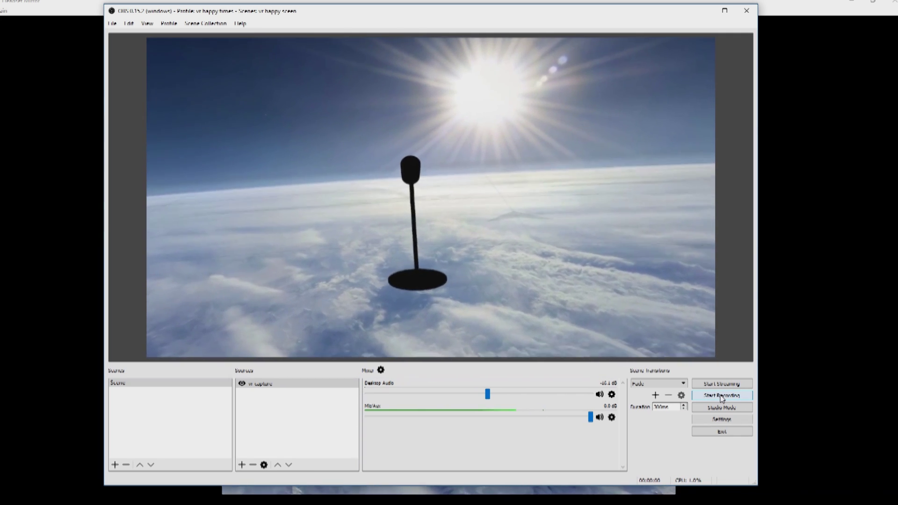
{"action": "left_click", "coordinate": [112, 23]}
{"action": "left_click", "coordinate": [120, 59]}
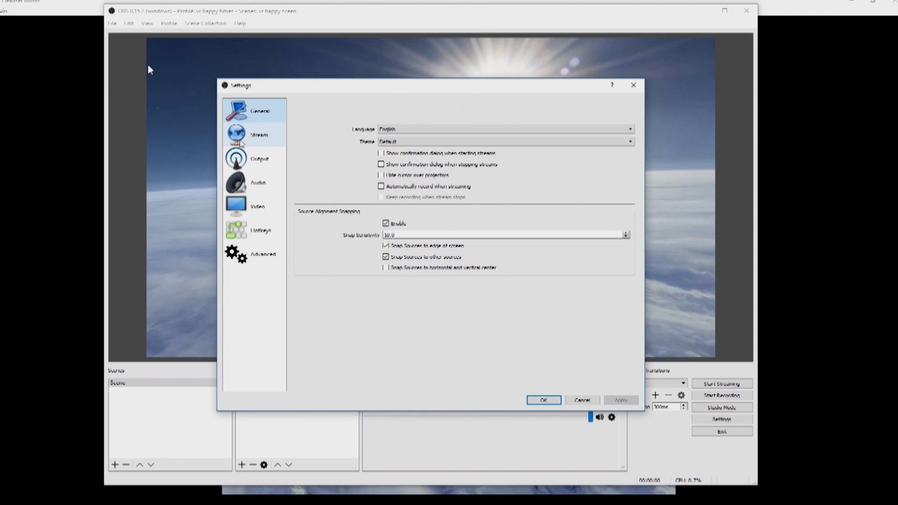
{"action": "left_click", "coordinate": [248, 158]}
{"action": "left_click", "coordinate": [331, 134]}
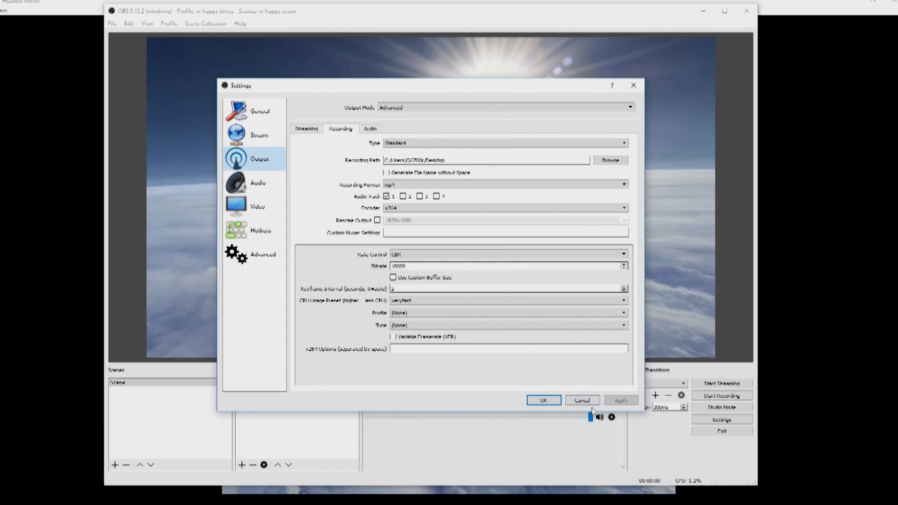
{"action": "left_click", "coordinate": [633, 85]}
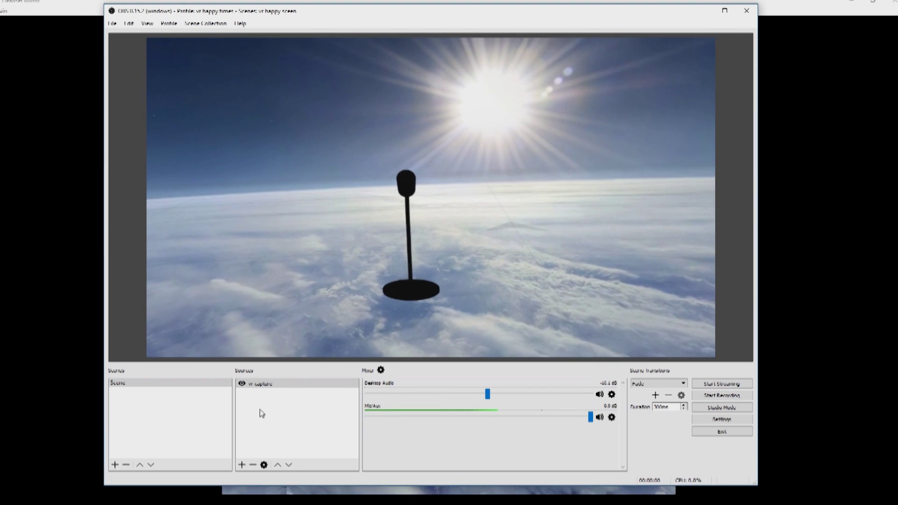
{"action": "right_click", "coordinate": [259, 410]}
- Add a Video Capture Device source and accept the webcam's properties
{"action": "left_click", "coordinate": [243, 409]}
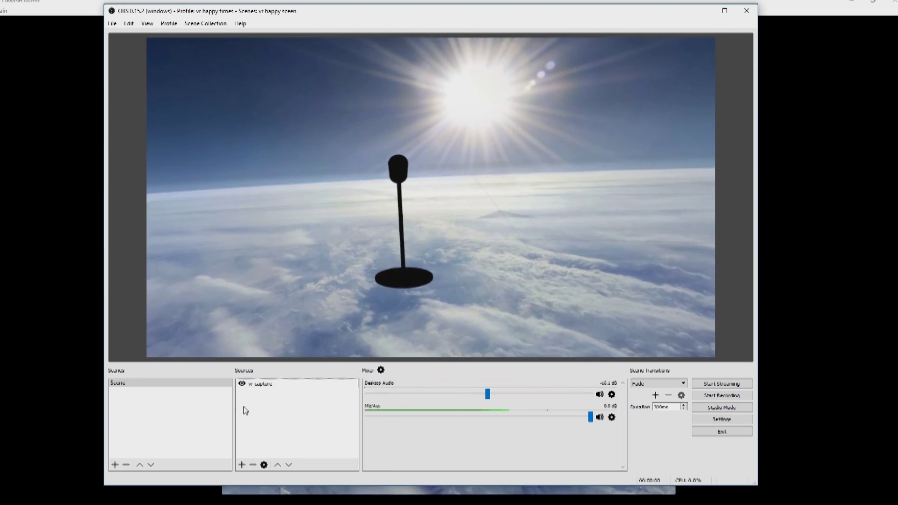
{"action": "right_click", "coordinate": [250, 403]}
{"action": "mouse_move", "coordinate": [261, 411]}
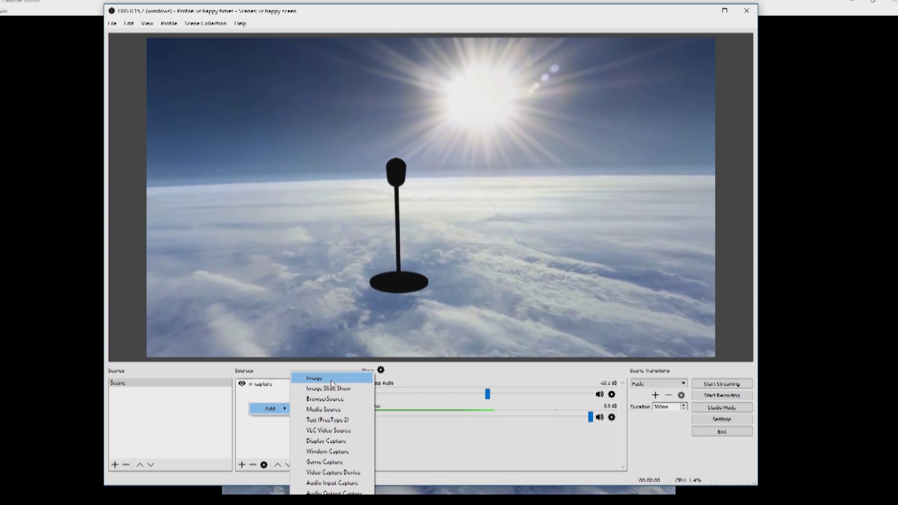
{"action": "left_click", "coordinate": [351, 473]}
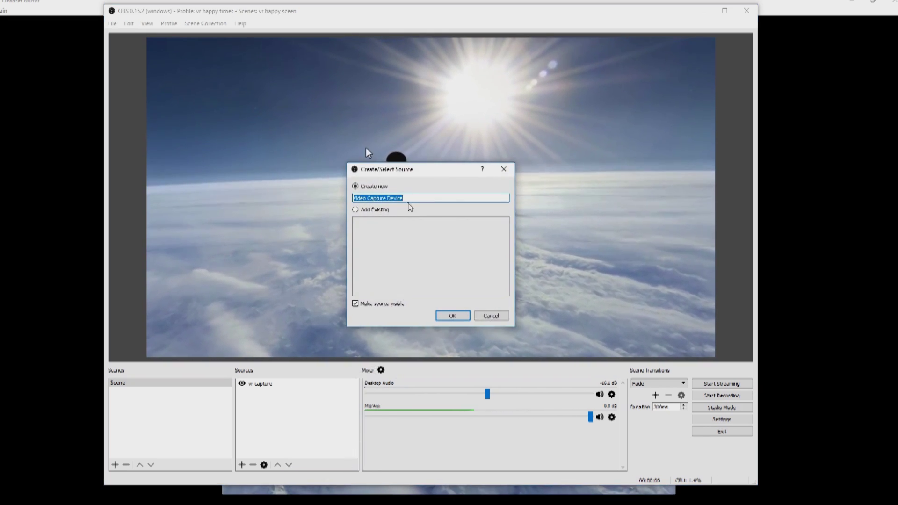
{"action": "left_click", "coordinate": [453, 317]}
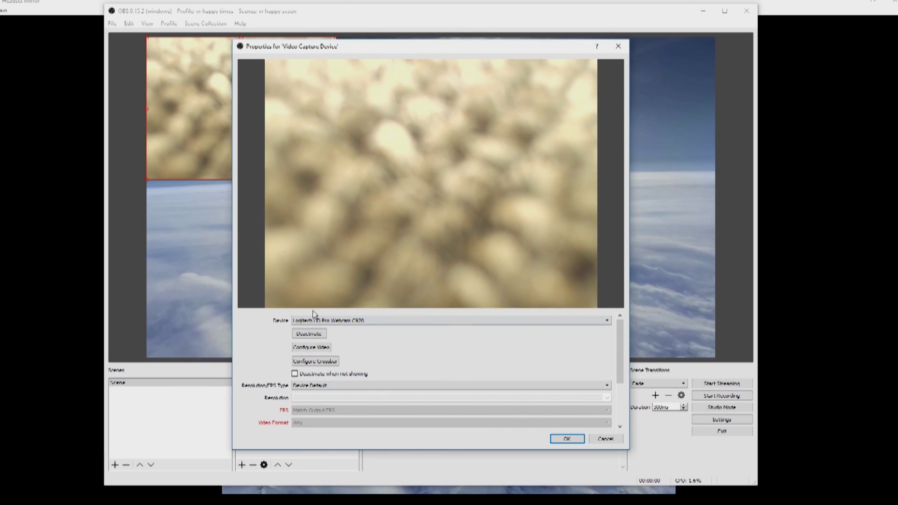
{"action": "left_click", "coordinate": [567, 439]}
- Move and shrink the webcam image into the lower-left corner, then hide vr capture
{"action": "left_click_drag", "start_coordinate": [269, 91], "coordinate": [257, 243]}
{"action": "left_click_drag", "start_coordinate": [336, 190], "coordinate": [245, 261]}
{"action": "left_click_drag", "start_coordinate": [211, 303], "coordinate": [212, 323]}
{"action": "left_click_drag", "start_coordinate": [245, 282], "coordinate": [188, 321]}
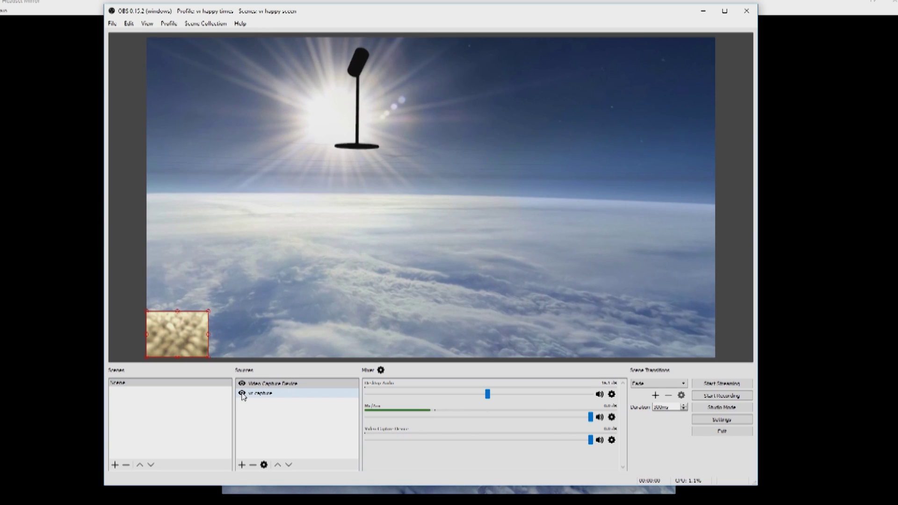
{"action": "left_click", "coordinate": [242, 394]}
- Show the VR capture, hide the webcam, maximize OBS, and drag the VR capture up-right
{"action": "left_click", "coordinate": [255, 393]}
{"action": "left_click", "coordinate": [242, 394]}
{"action": "left_click", "coordinate": [242, 383]}
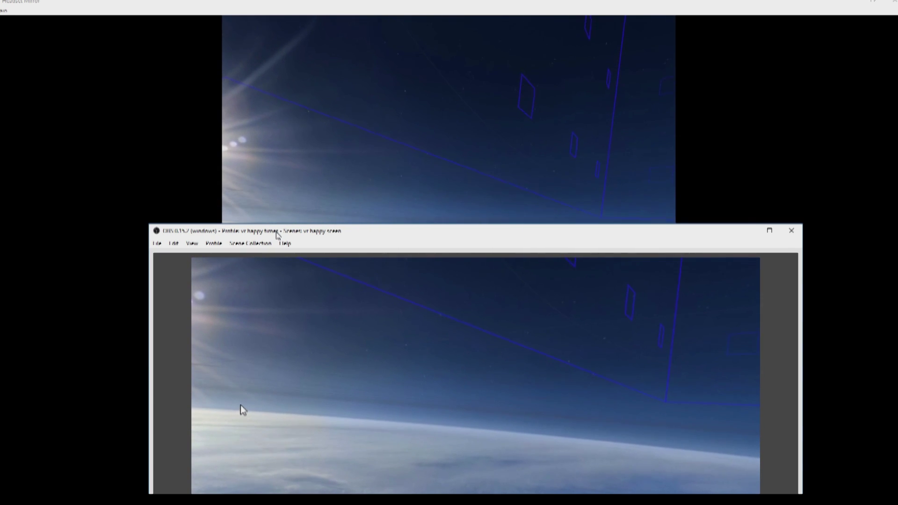
{"action": "double_click", "coordinate": [278, 231]}
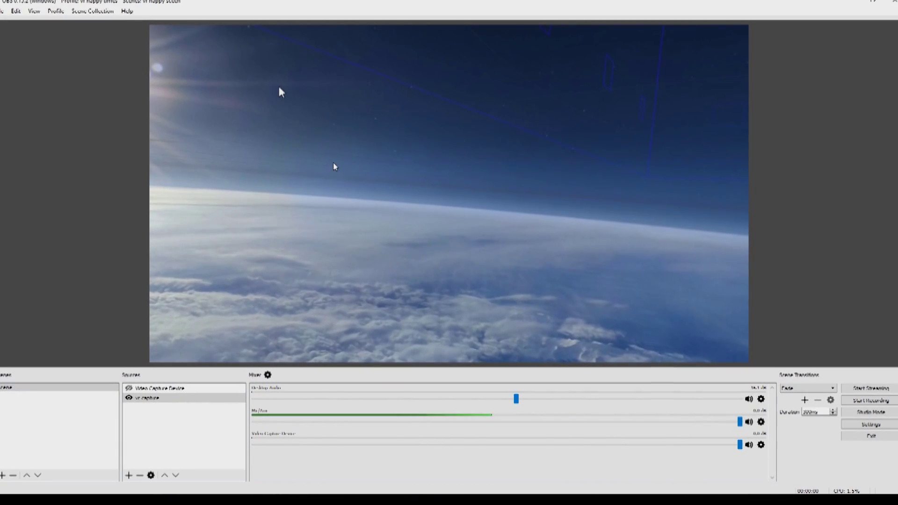
{"action": "left_click_drag", "start_coordinate": [295, 280], "coordinate": [647, 244]}
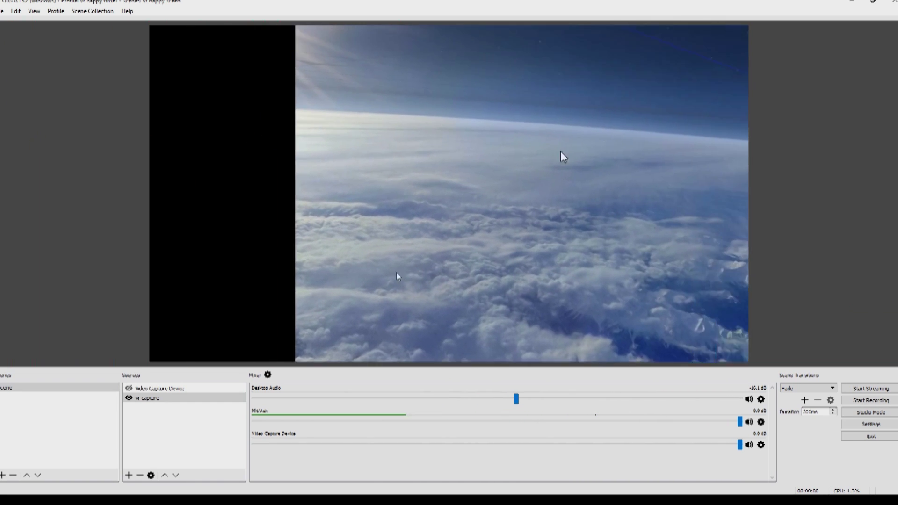